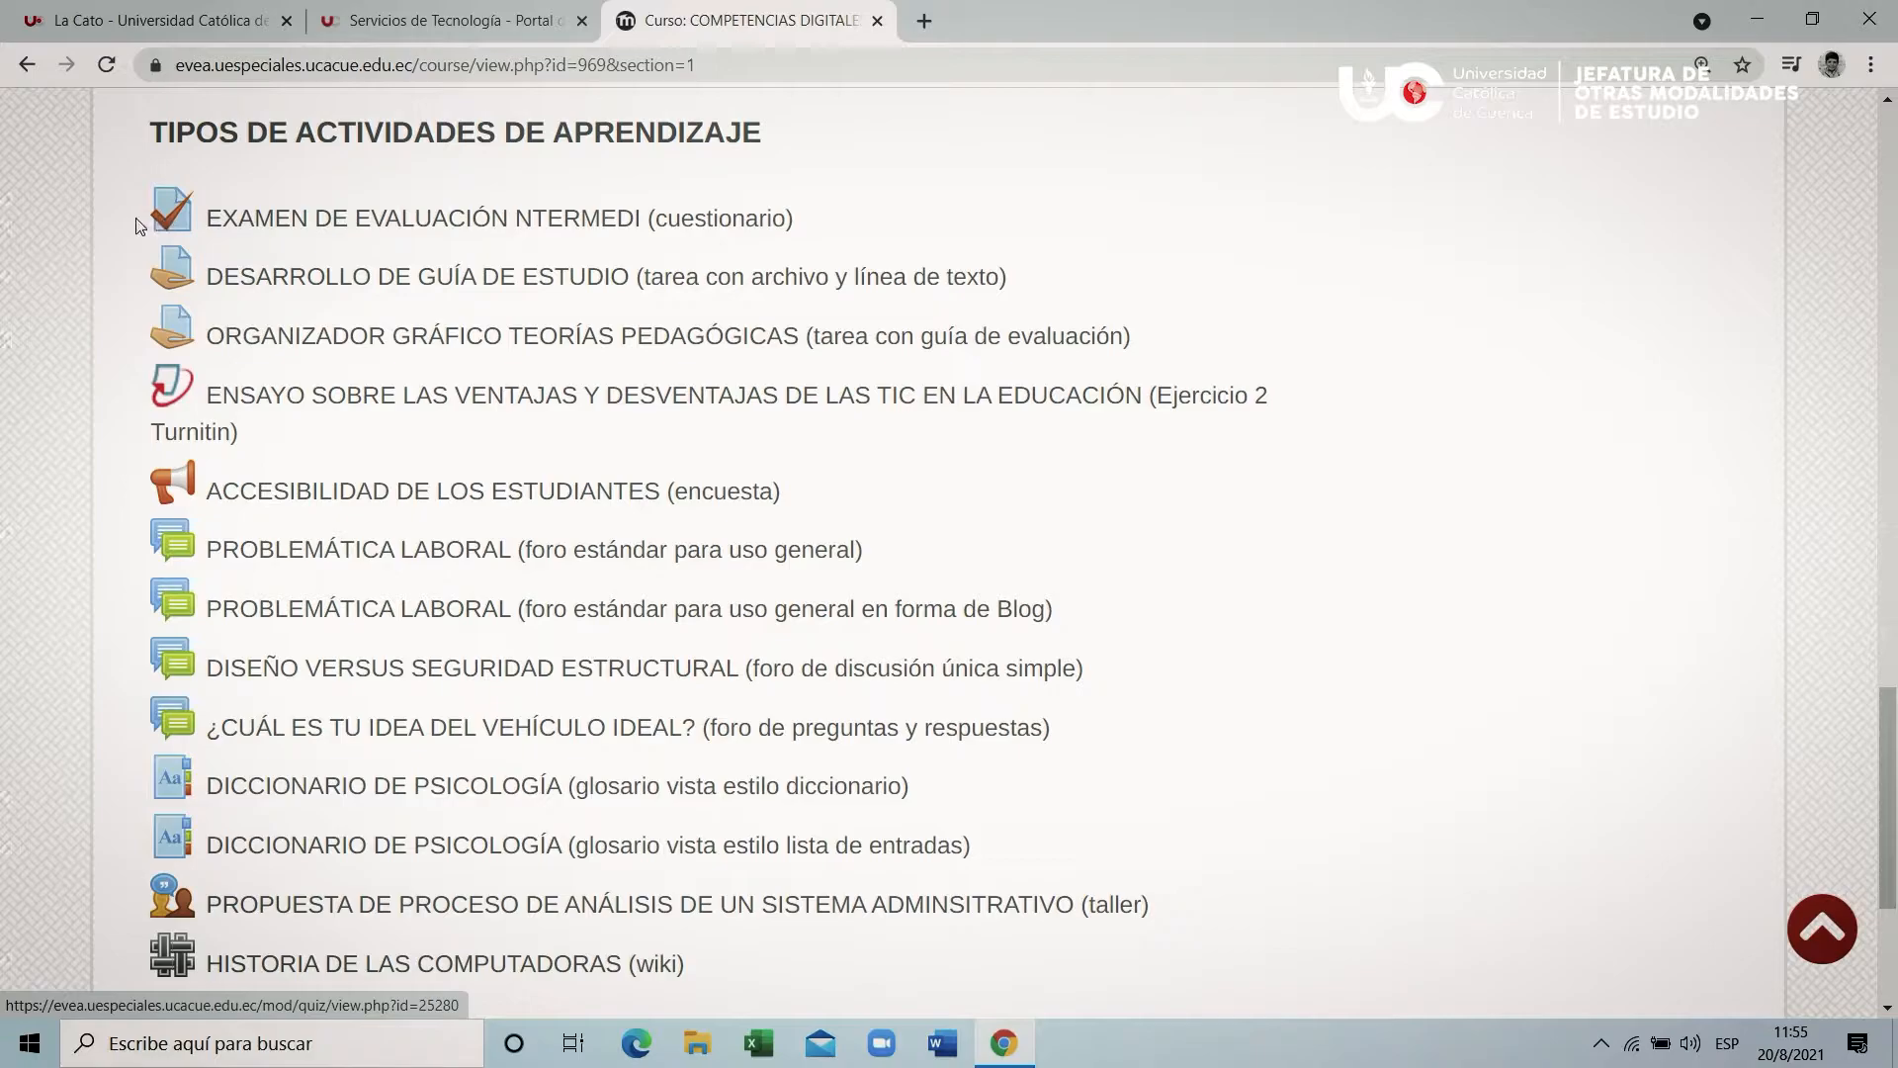
# Step: Open the quiz "EXAMEN DE EVALUACIÓN NTERMEDI (cuestionario)" and start a timed attempt, accepting the time limit
pyautogui.click(300, 222)
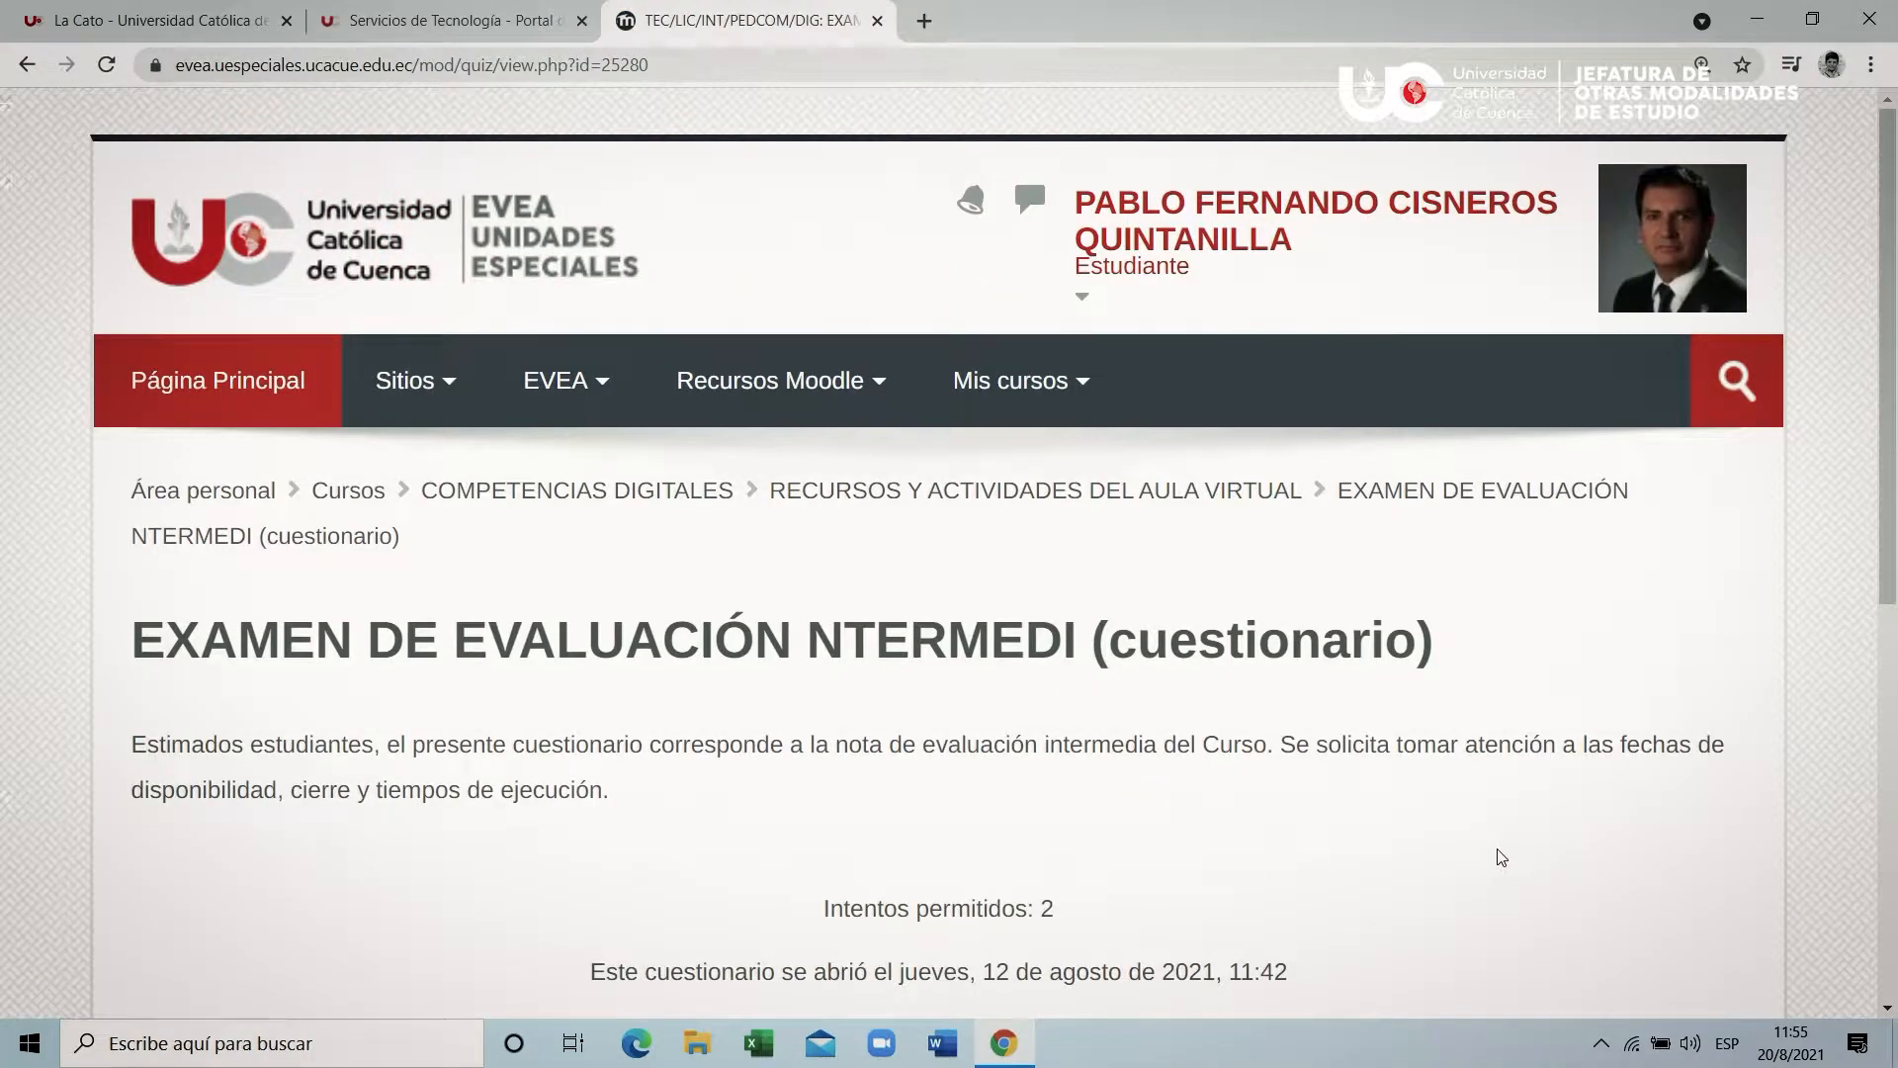
pyautogui.scroll(-3, 1473, 845)
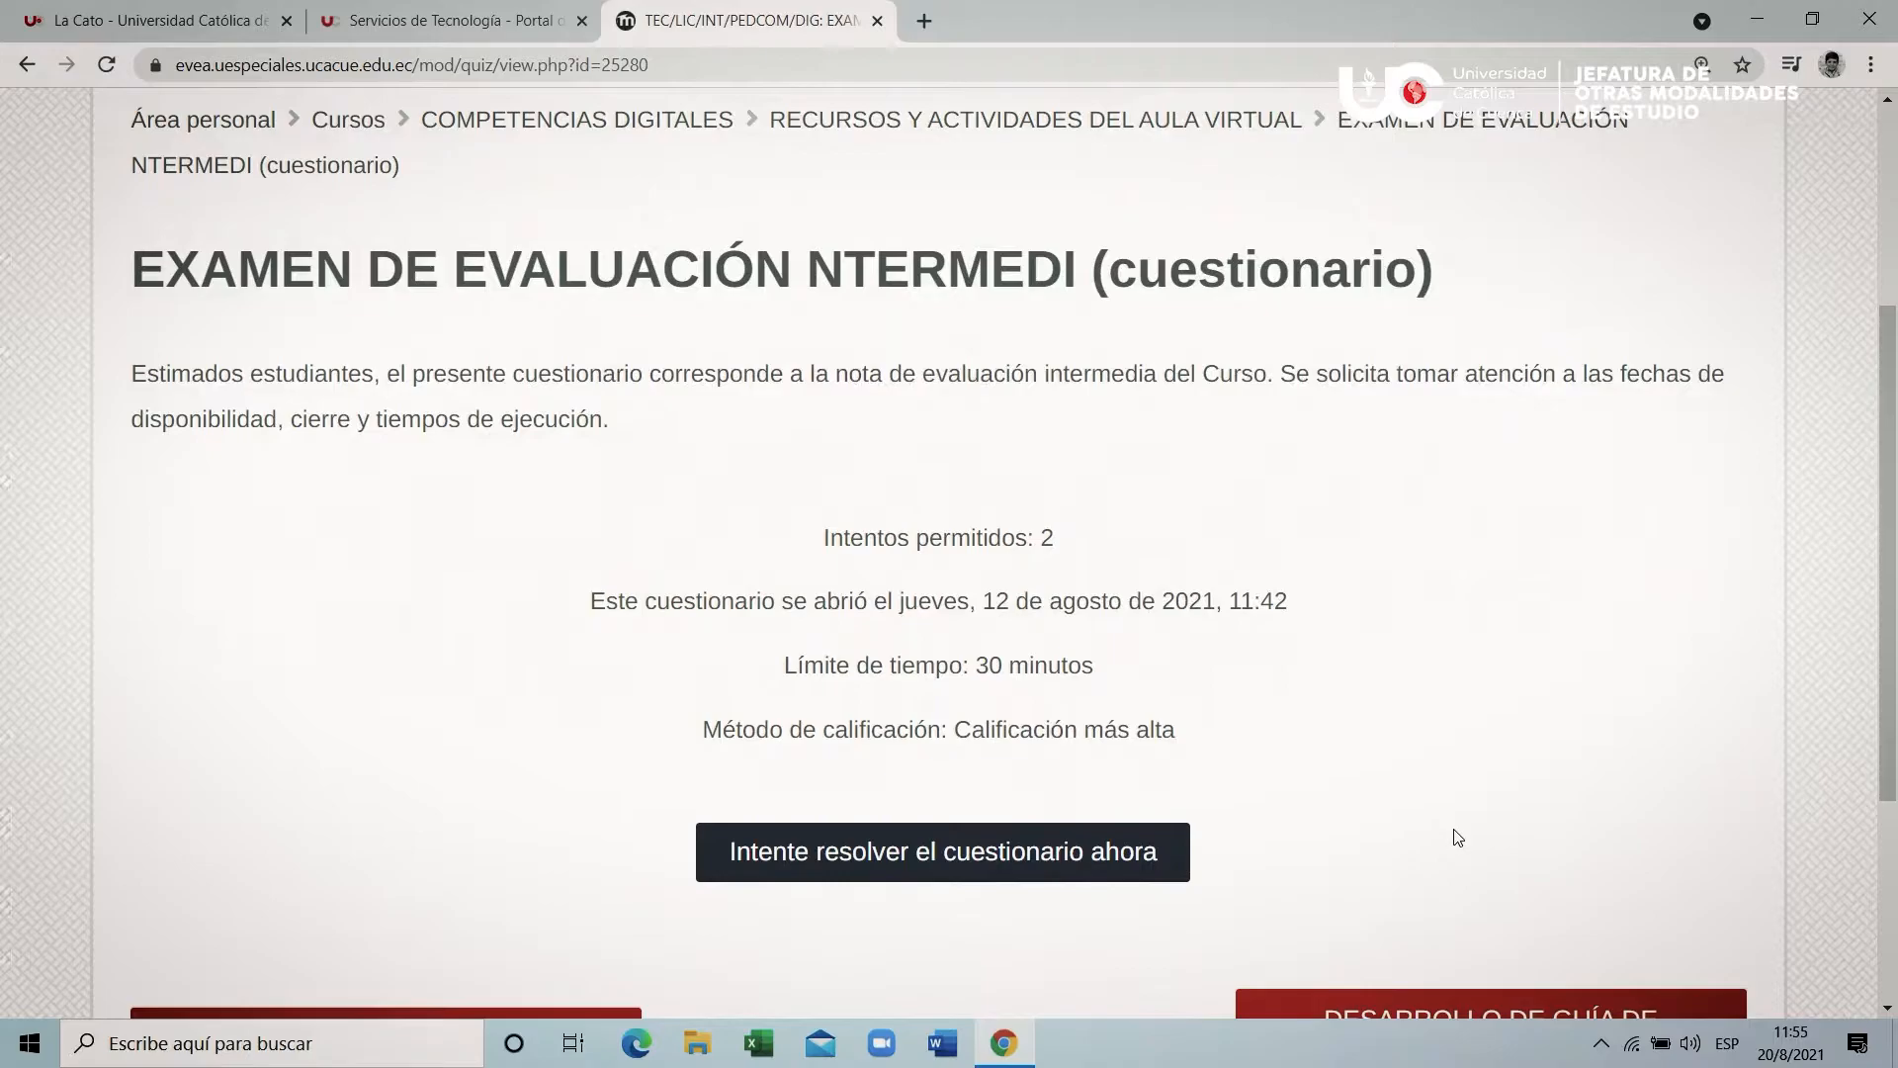
pyautogui.scroll(-1, 1457, 837)
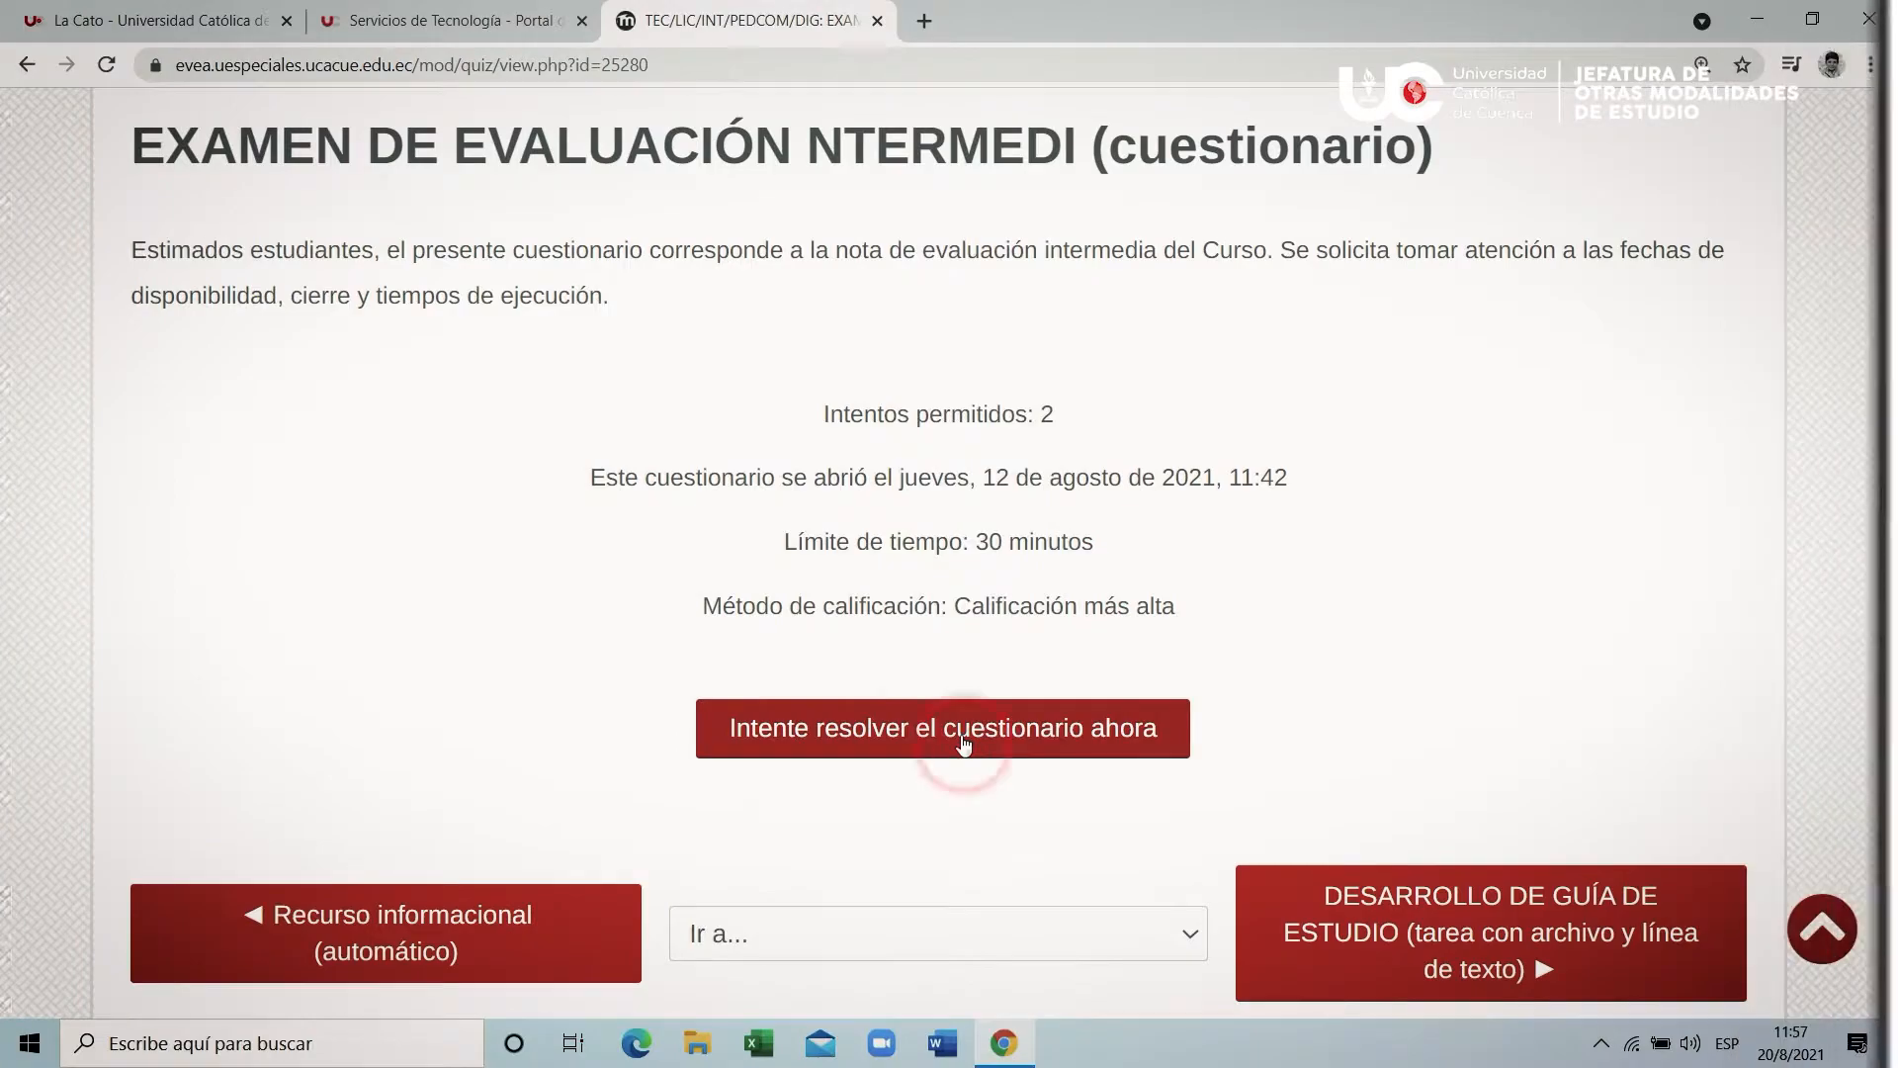
pyautogui.click(998, 706)
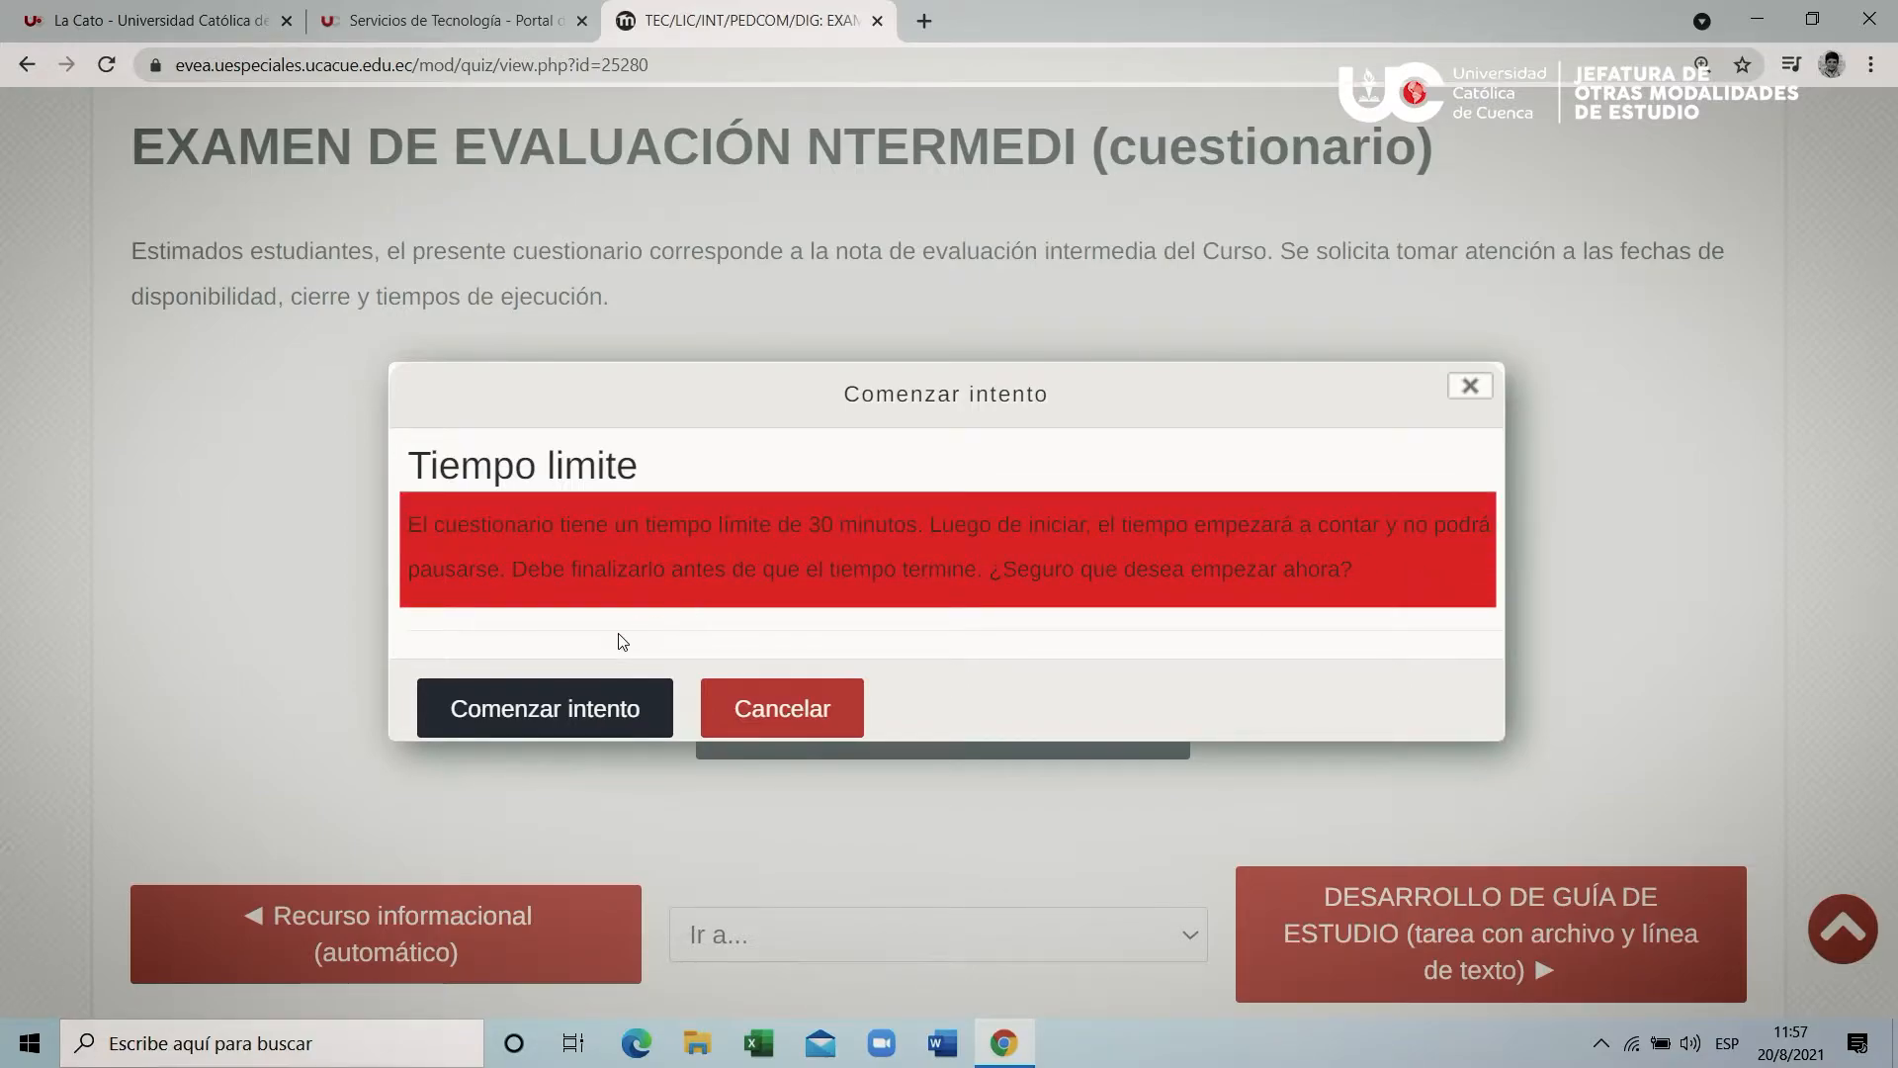
pyautogui.click(1015, 605)
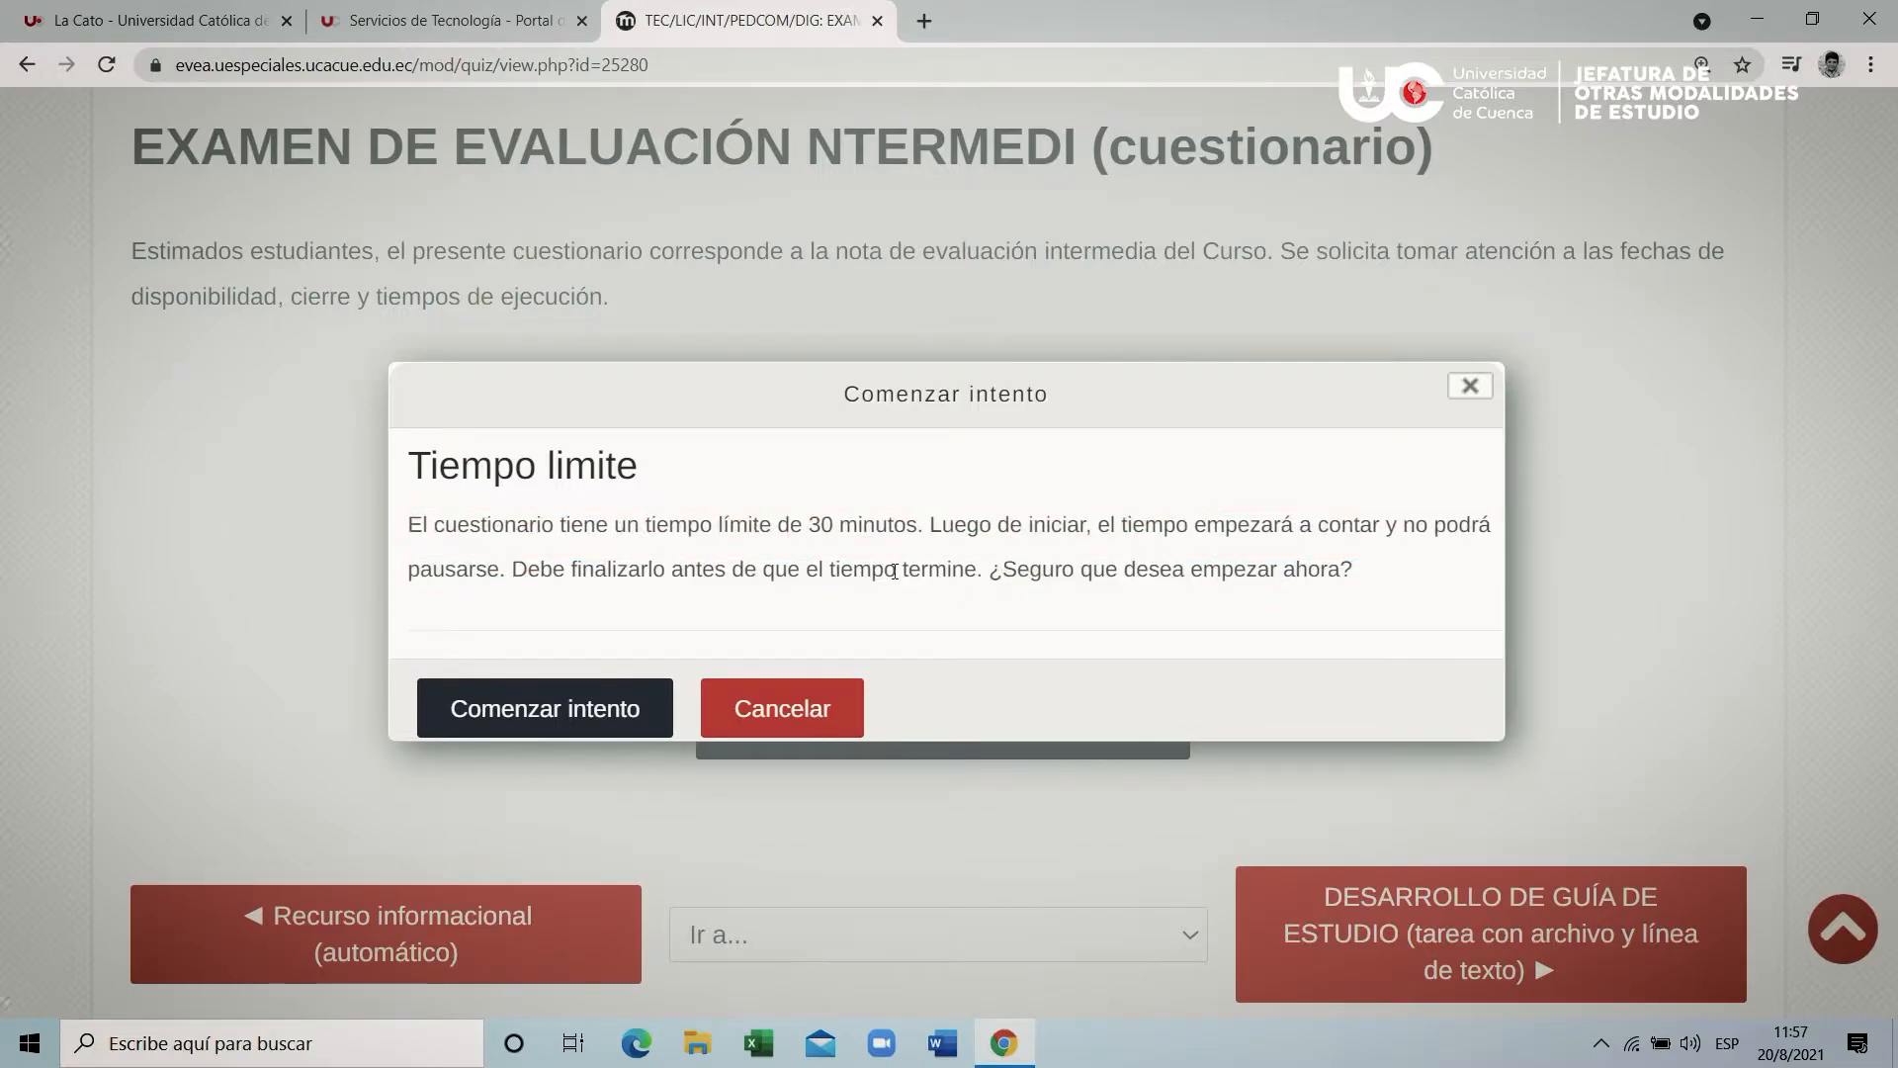
pyautogui.click(534, 706)
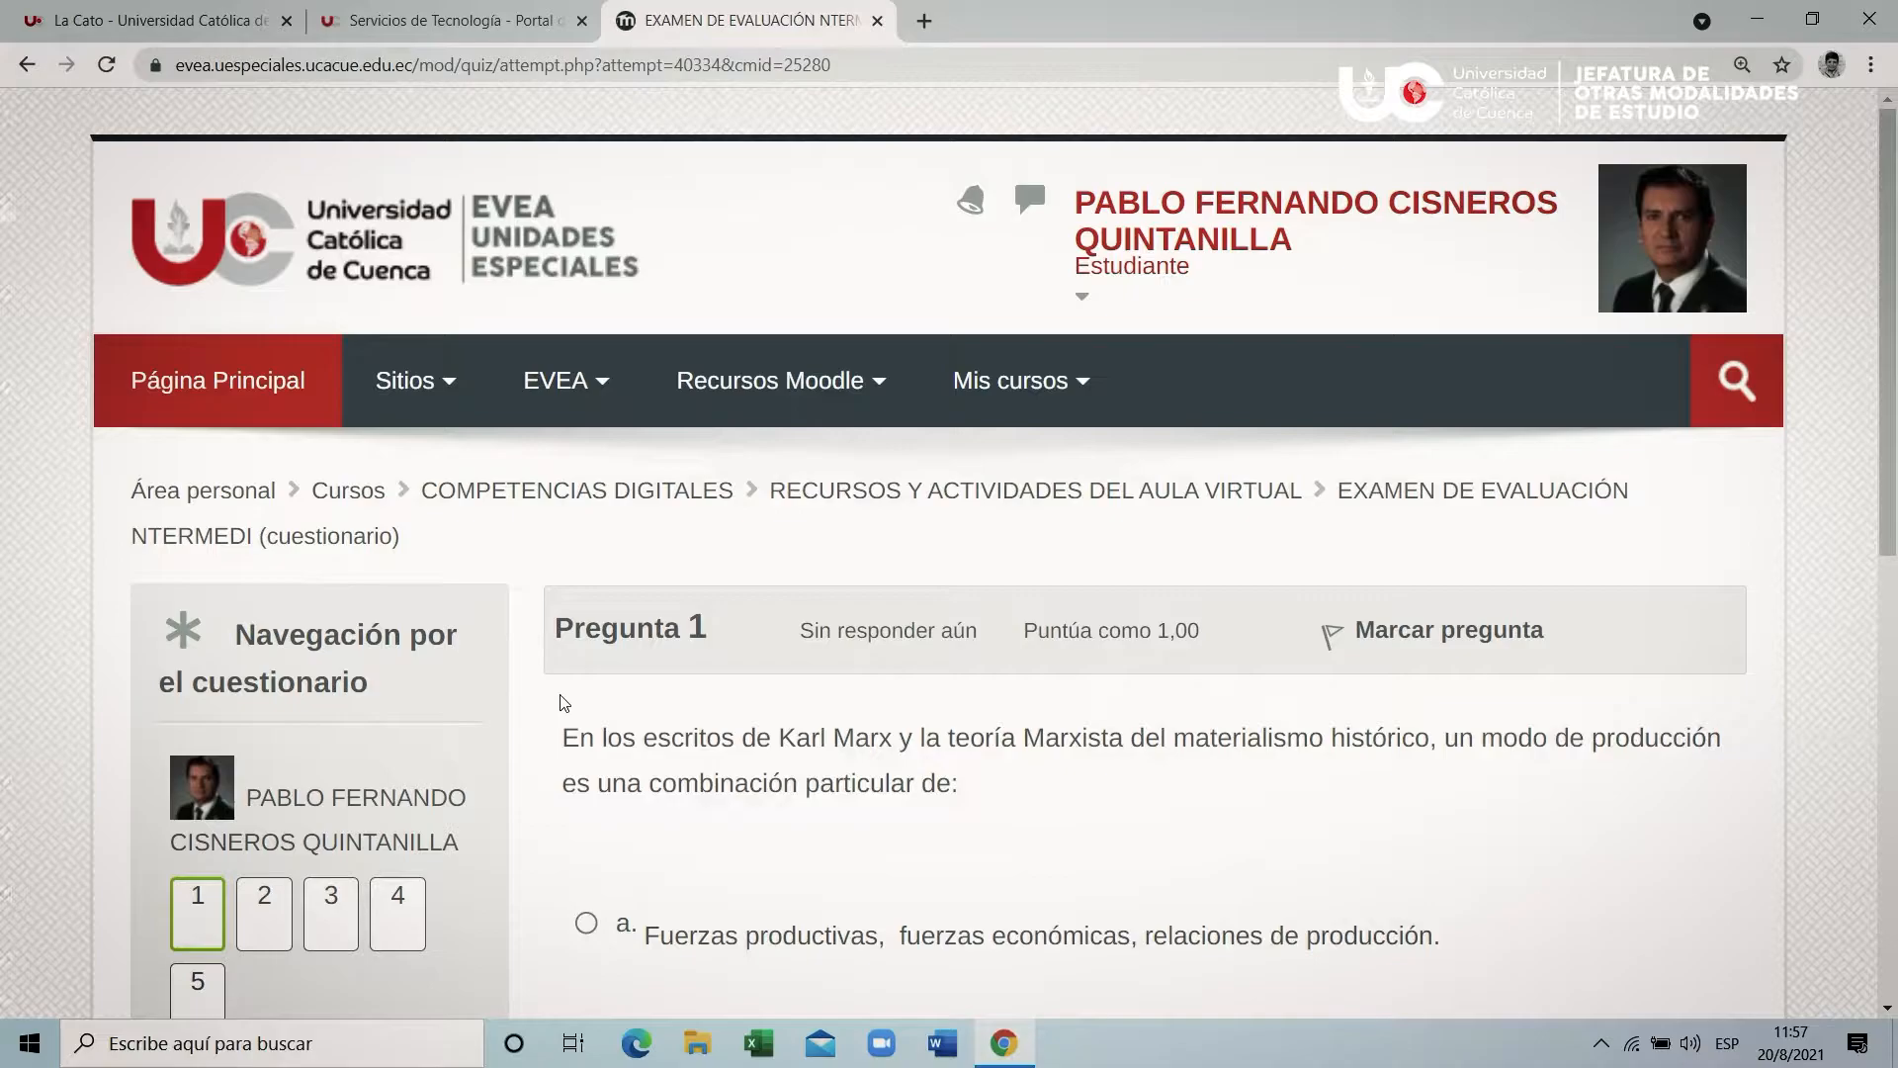
# Step: Select answer a, "Fuerzas productivas, fuerzas económicas, relaciones de producción", for question 1 and clear that choice
pyautogui.scroll(-2, 1121, 690)
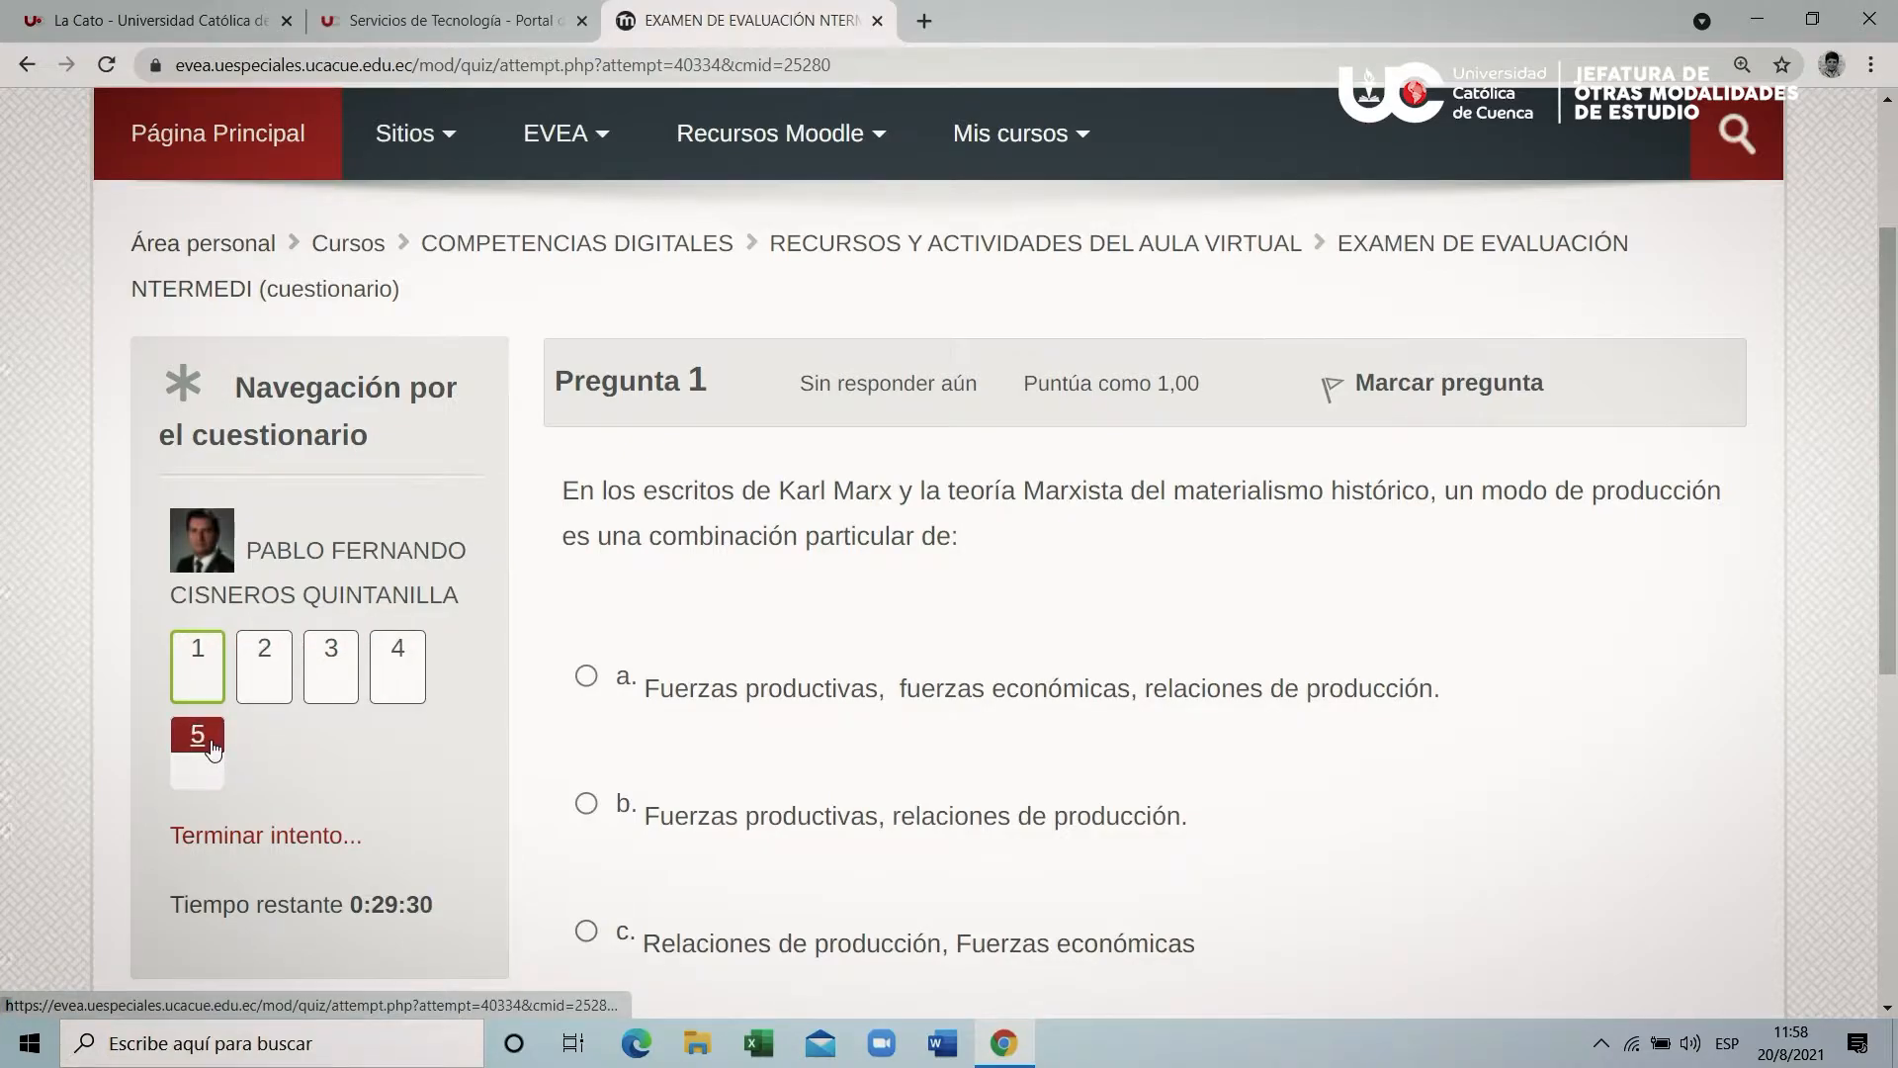
pyautogui.scroll(-1, 376, 621)
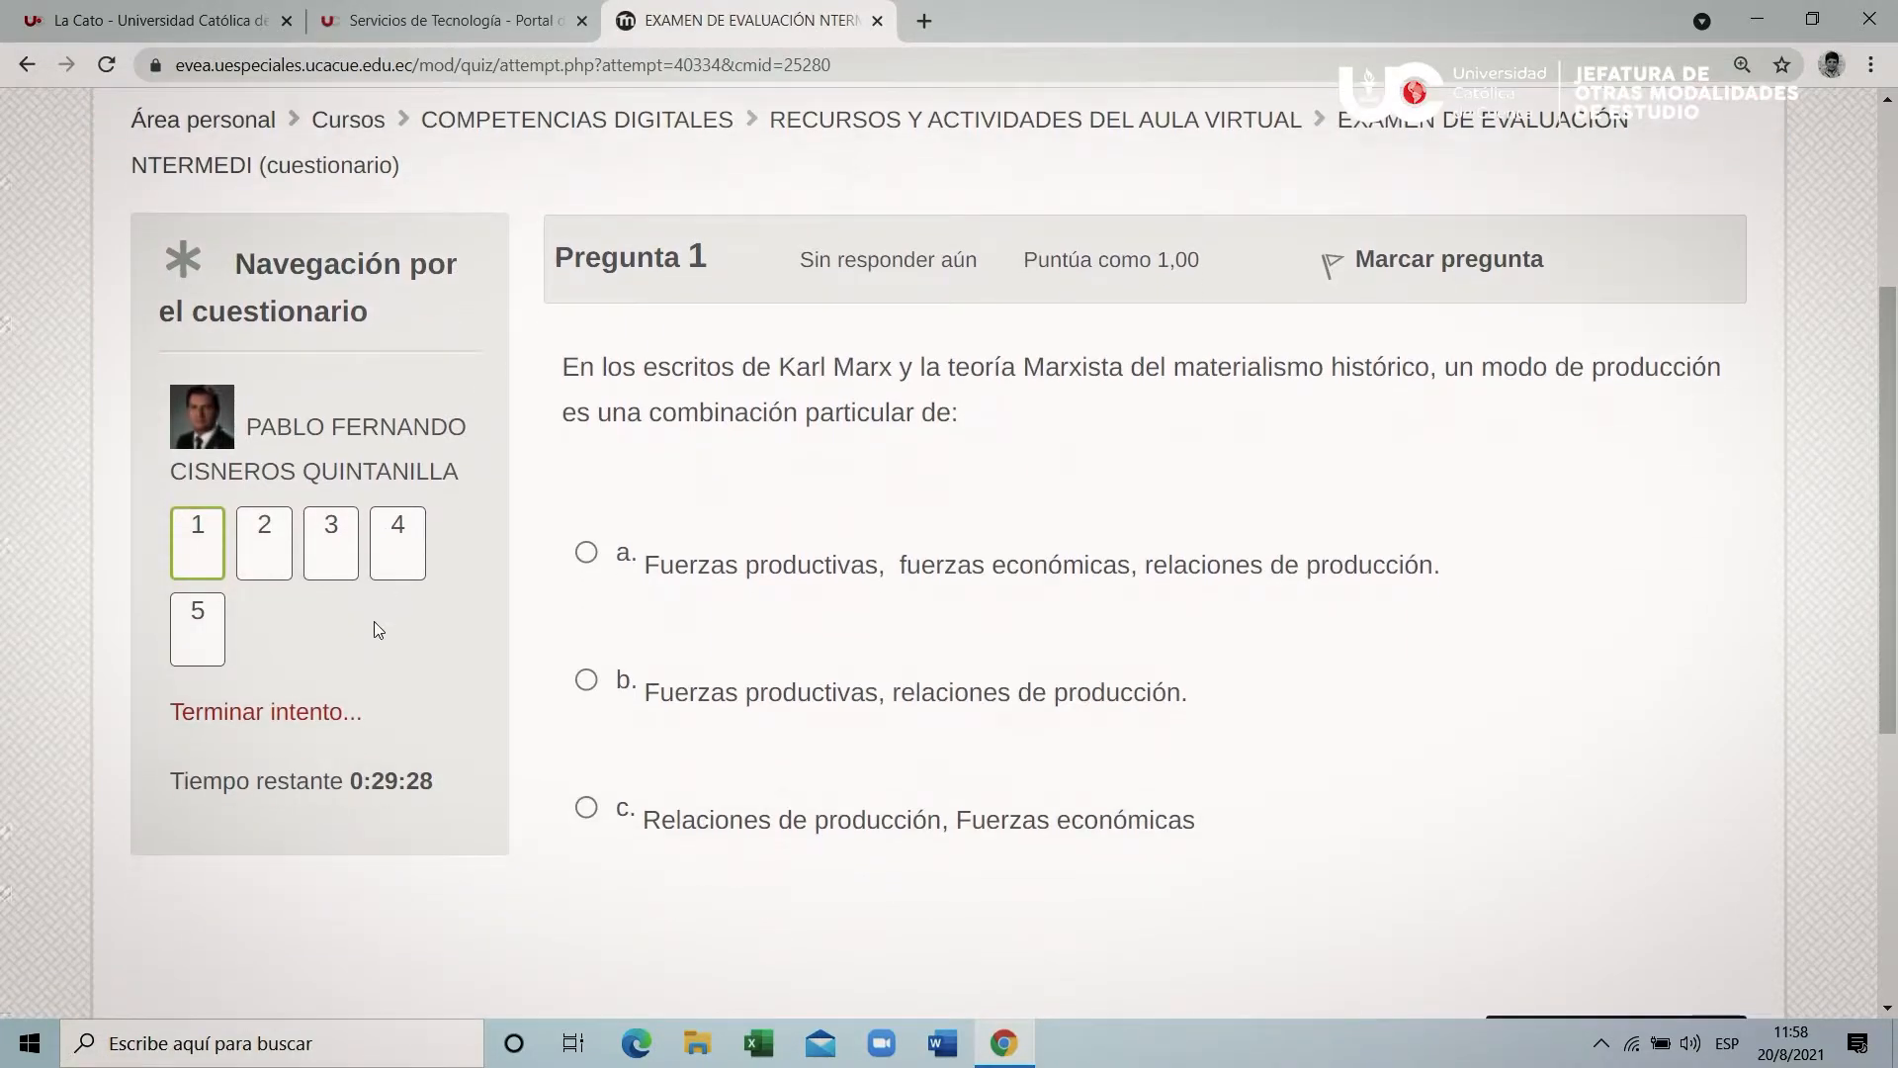
pyautogui.click(285, 723)
pyautogui.scroll(1, 1402, 788)
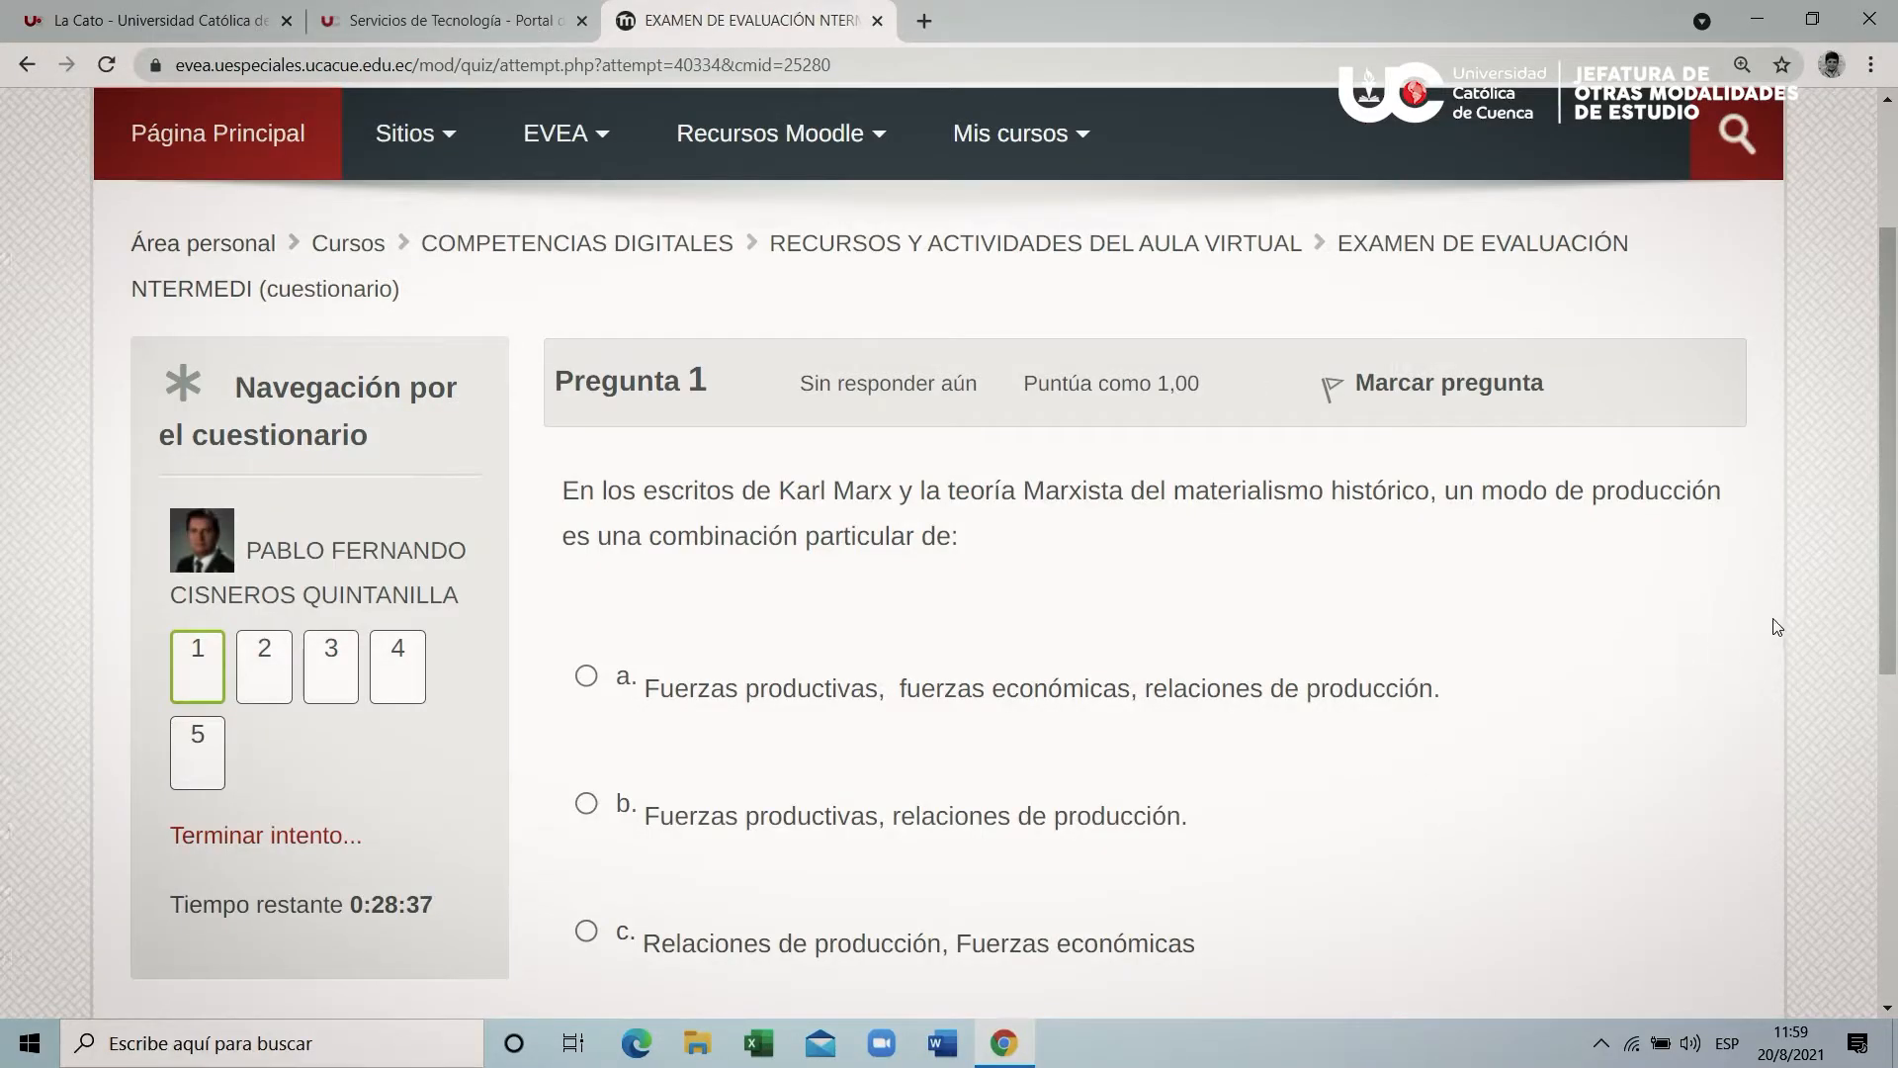
pyautogui.scroll(-1, 1716, 569)
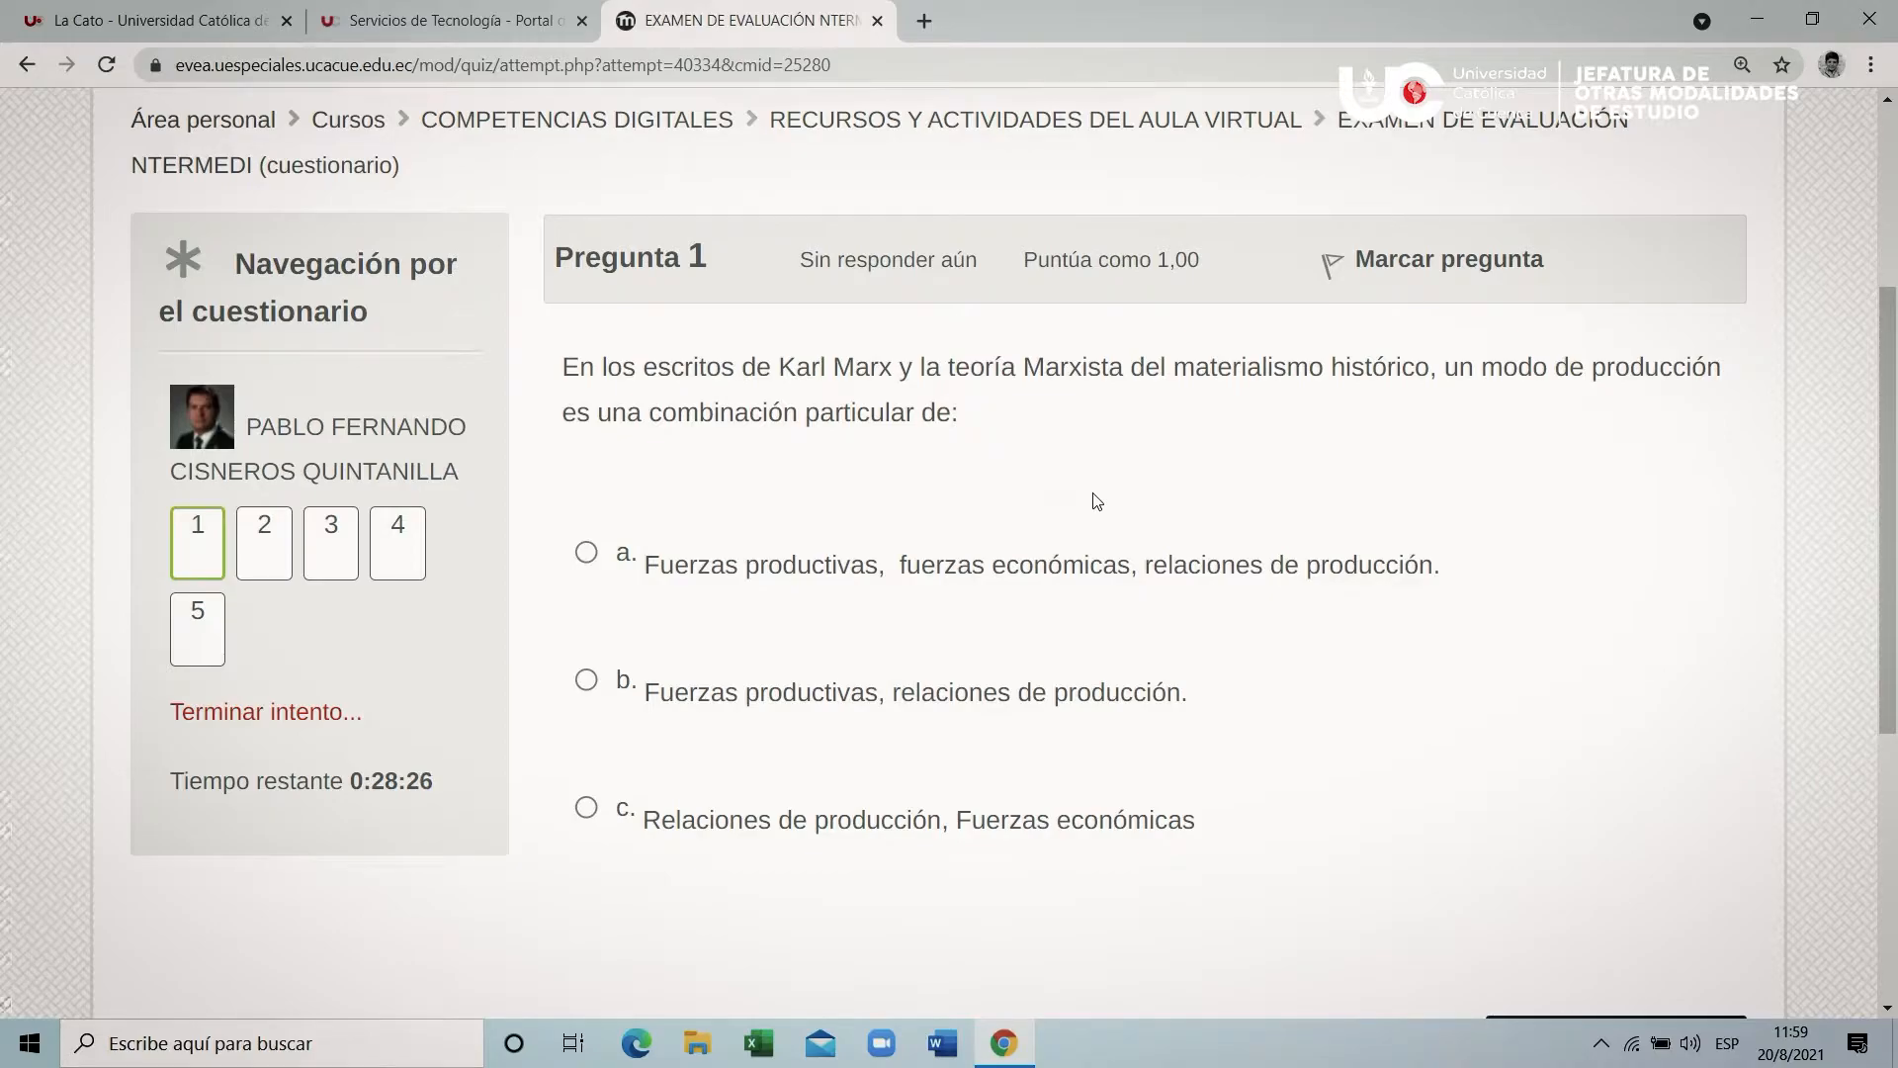
pyautogui.scroll(-1, 1097, 501)
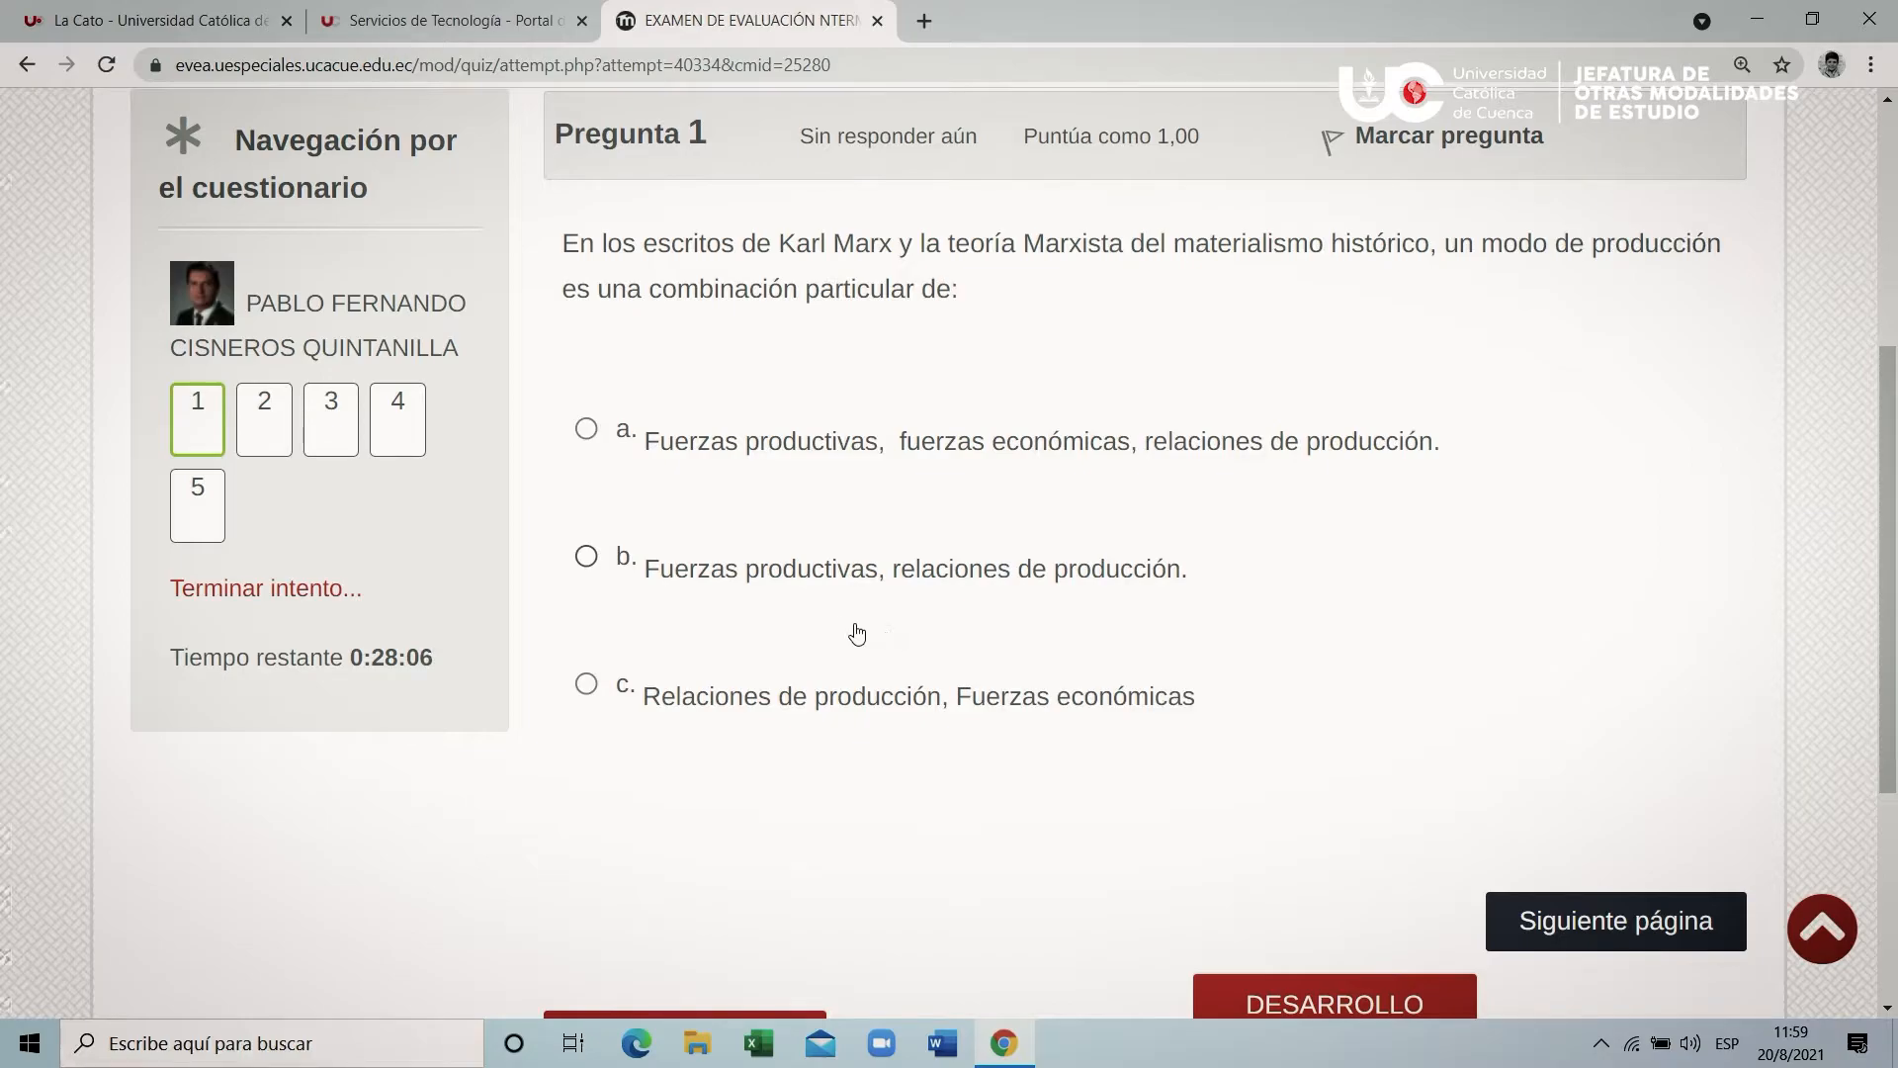
pyautogui.click(586, 431)
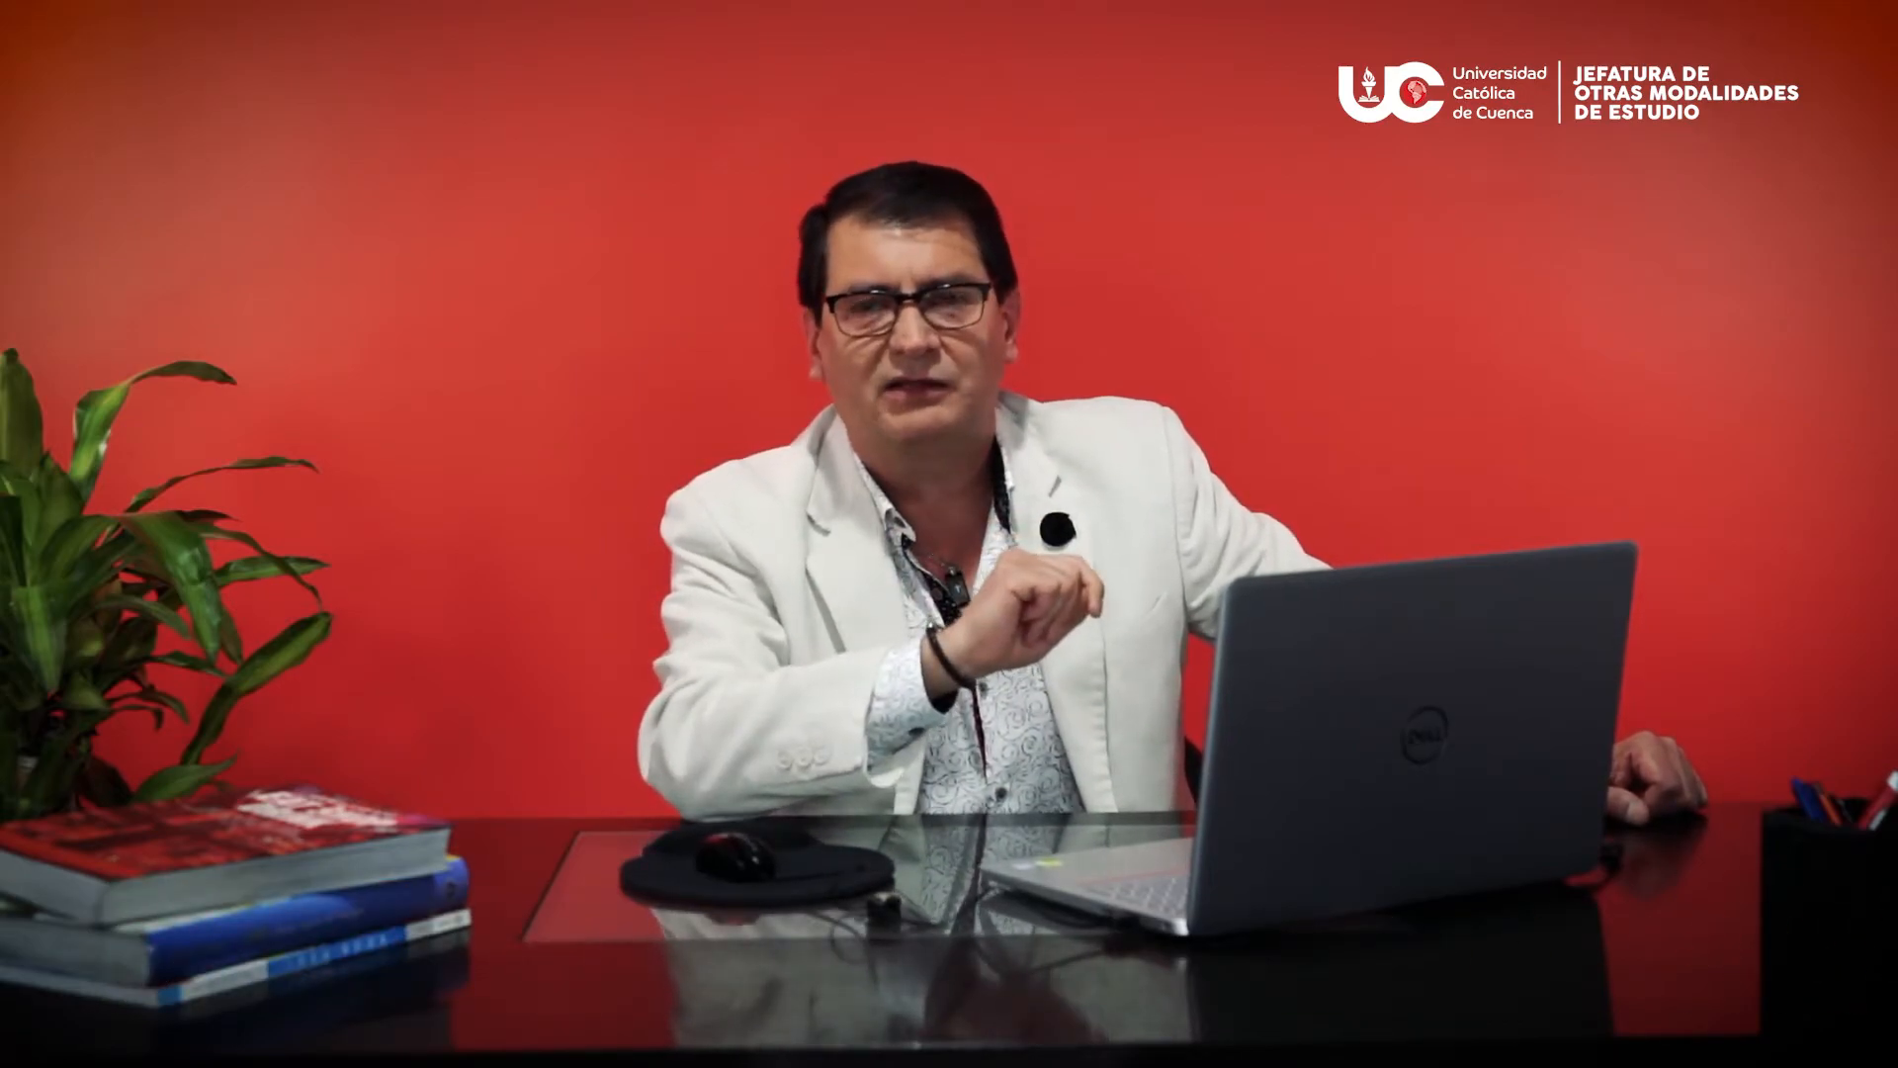
pyautogui.click(719, 434)
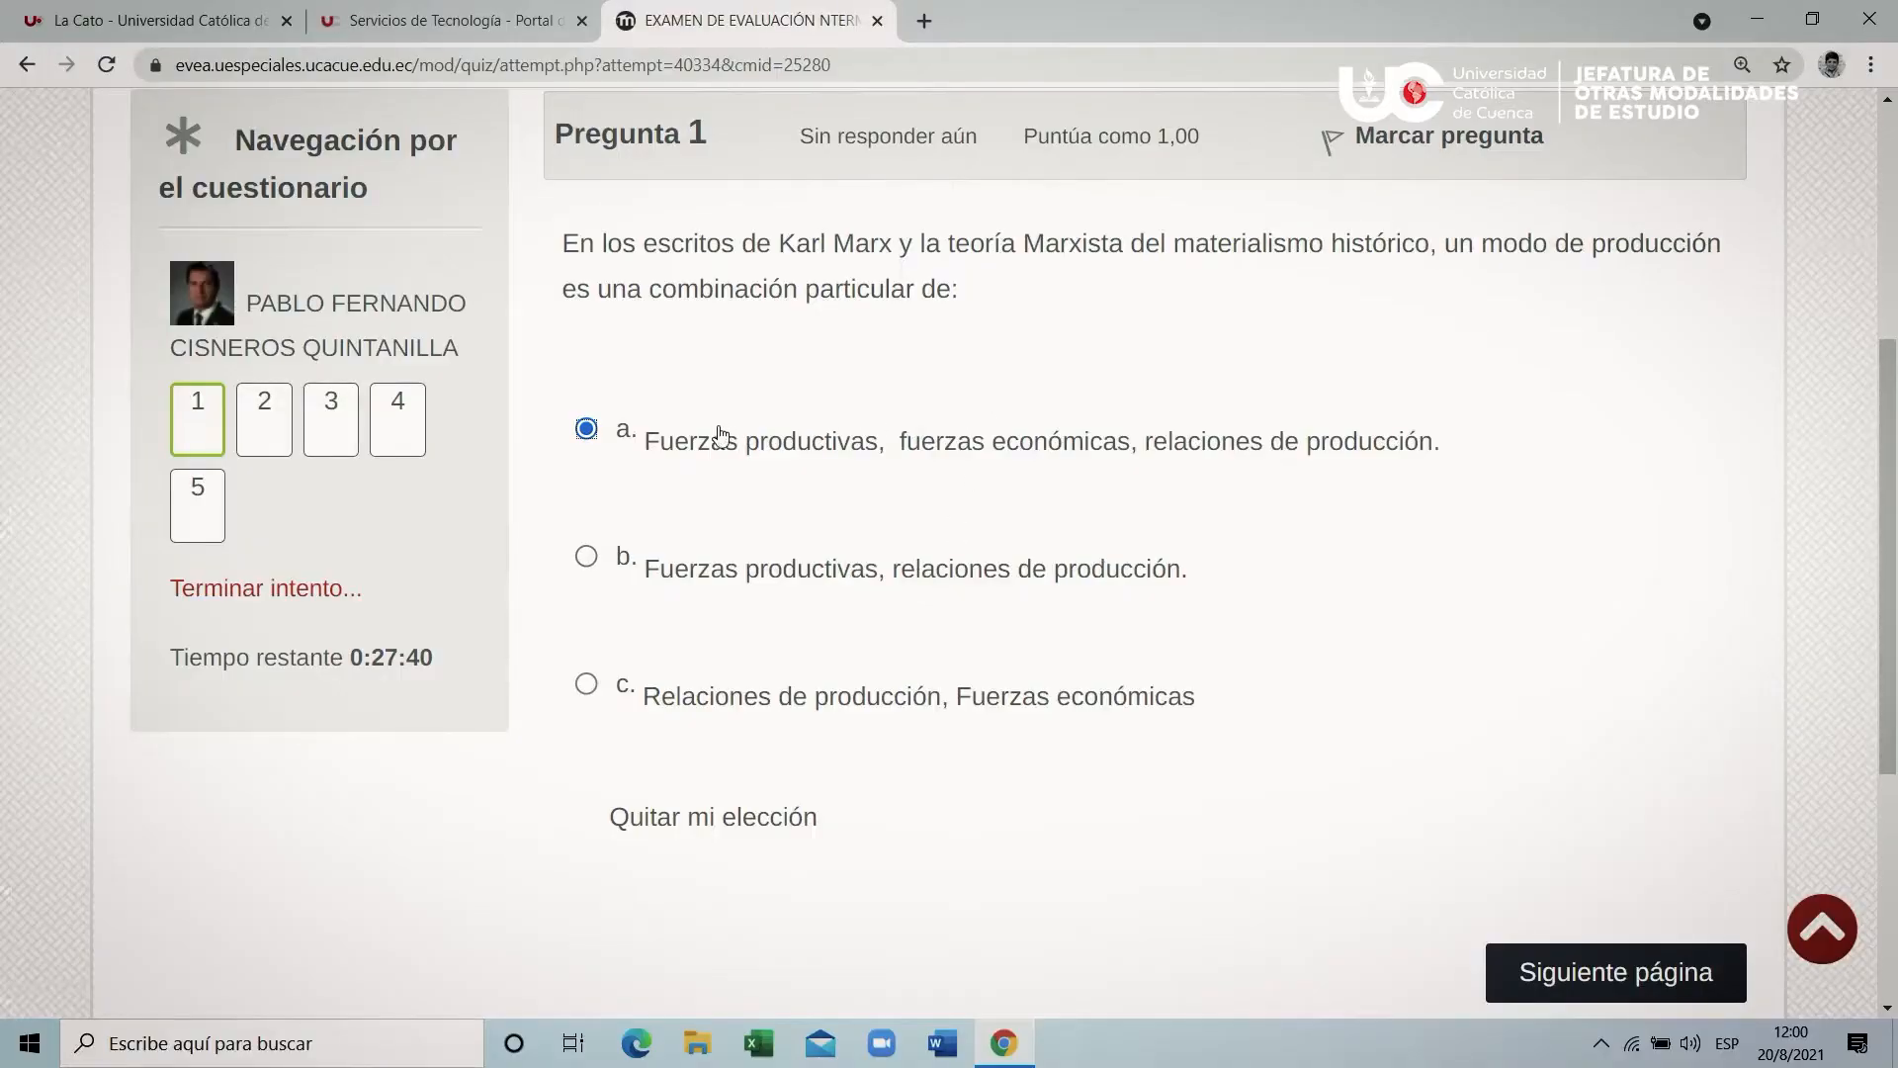
pyautogui.scroll(-1, 1240, 767)
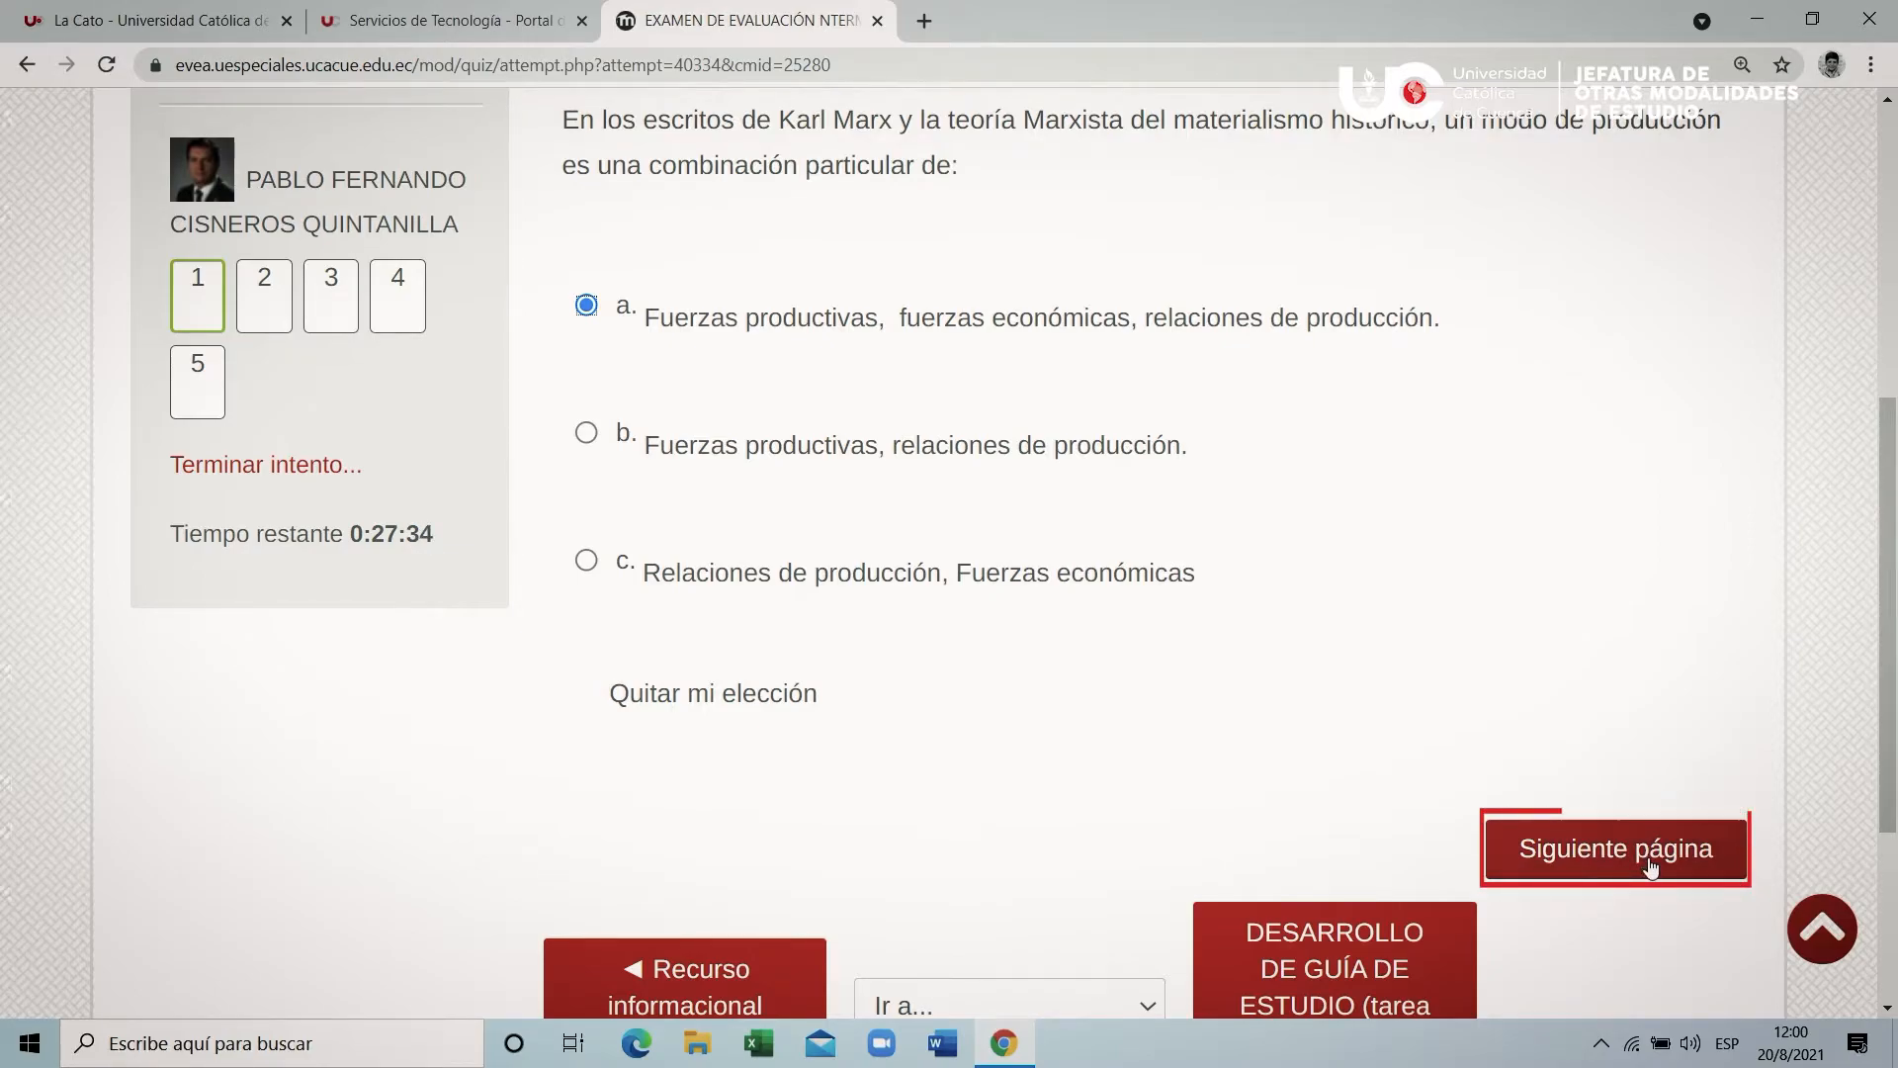
pyautogui.click(682, 708)
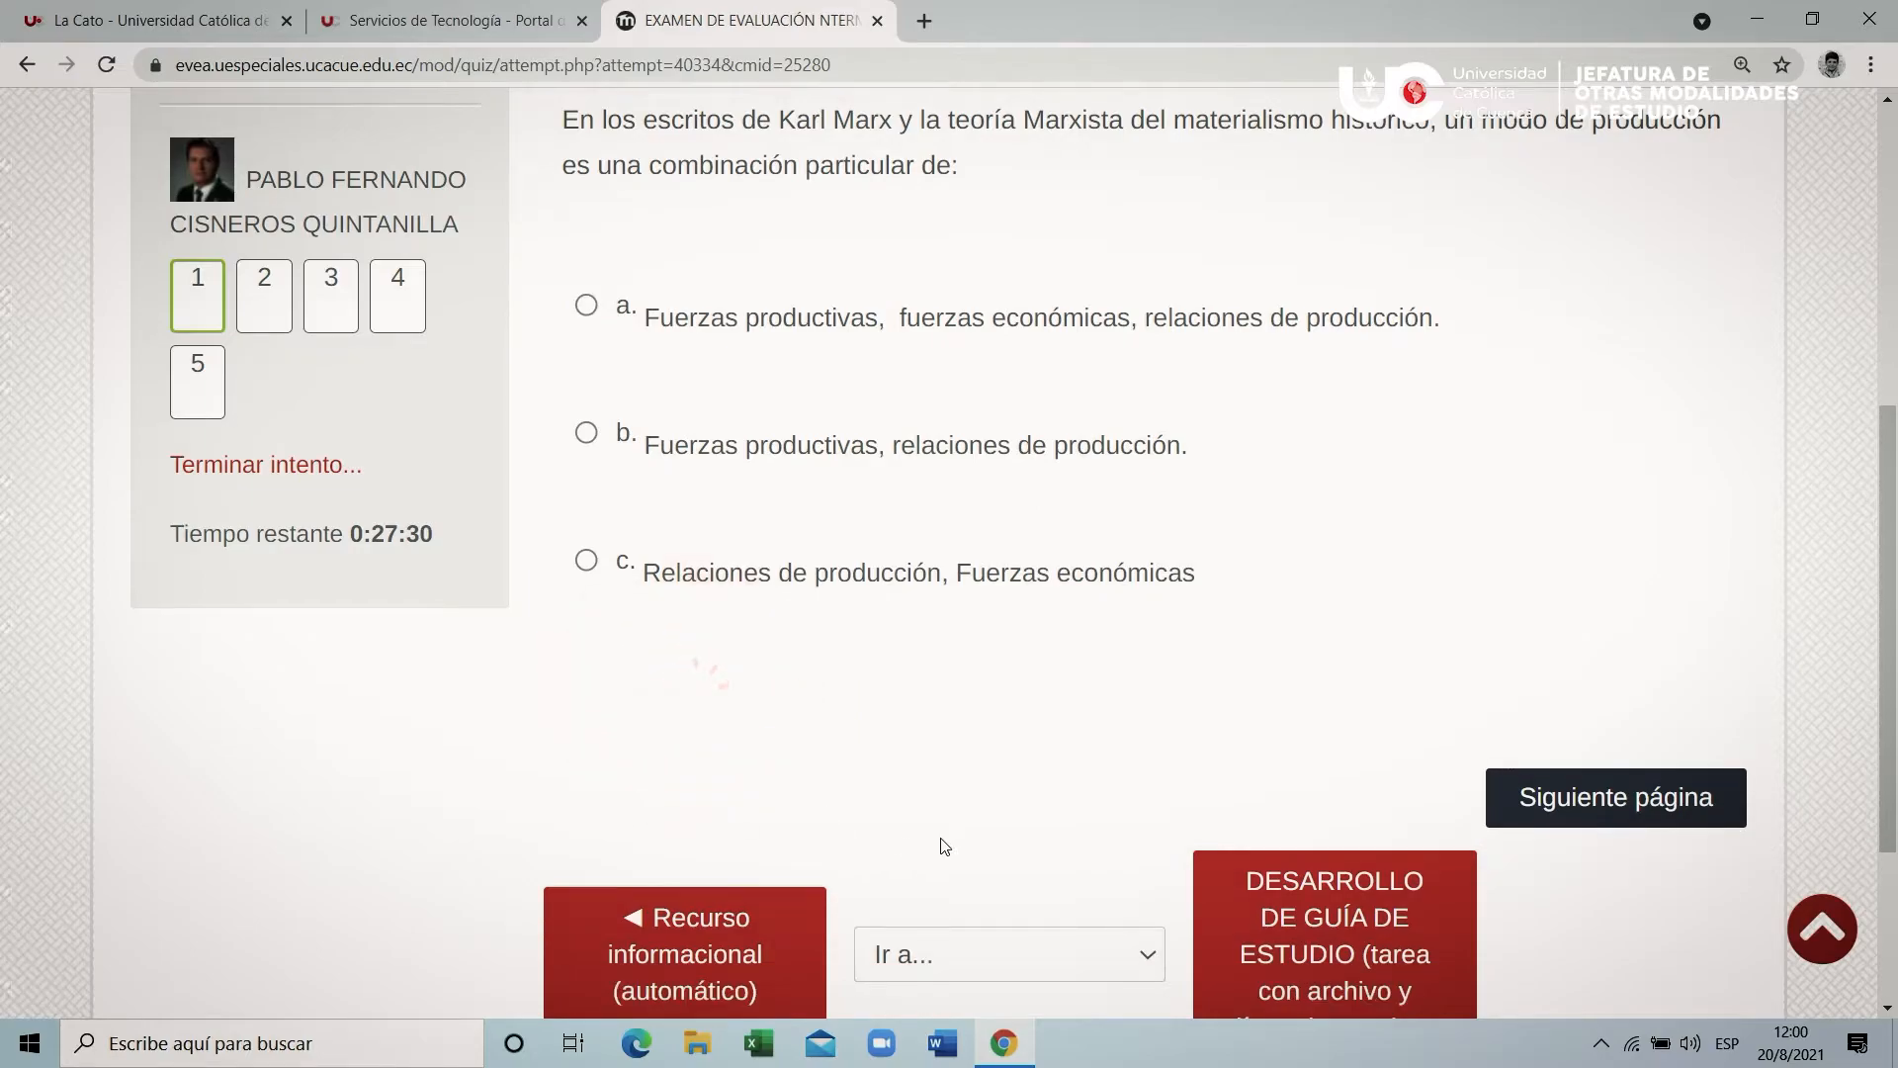
# Step: Answer question 1 with option c, "Relaciones de producción, Fuerzas económicas", and continue to question 2
pyautogui.click(587, 435)
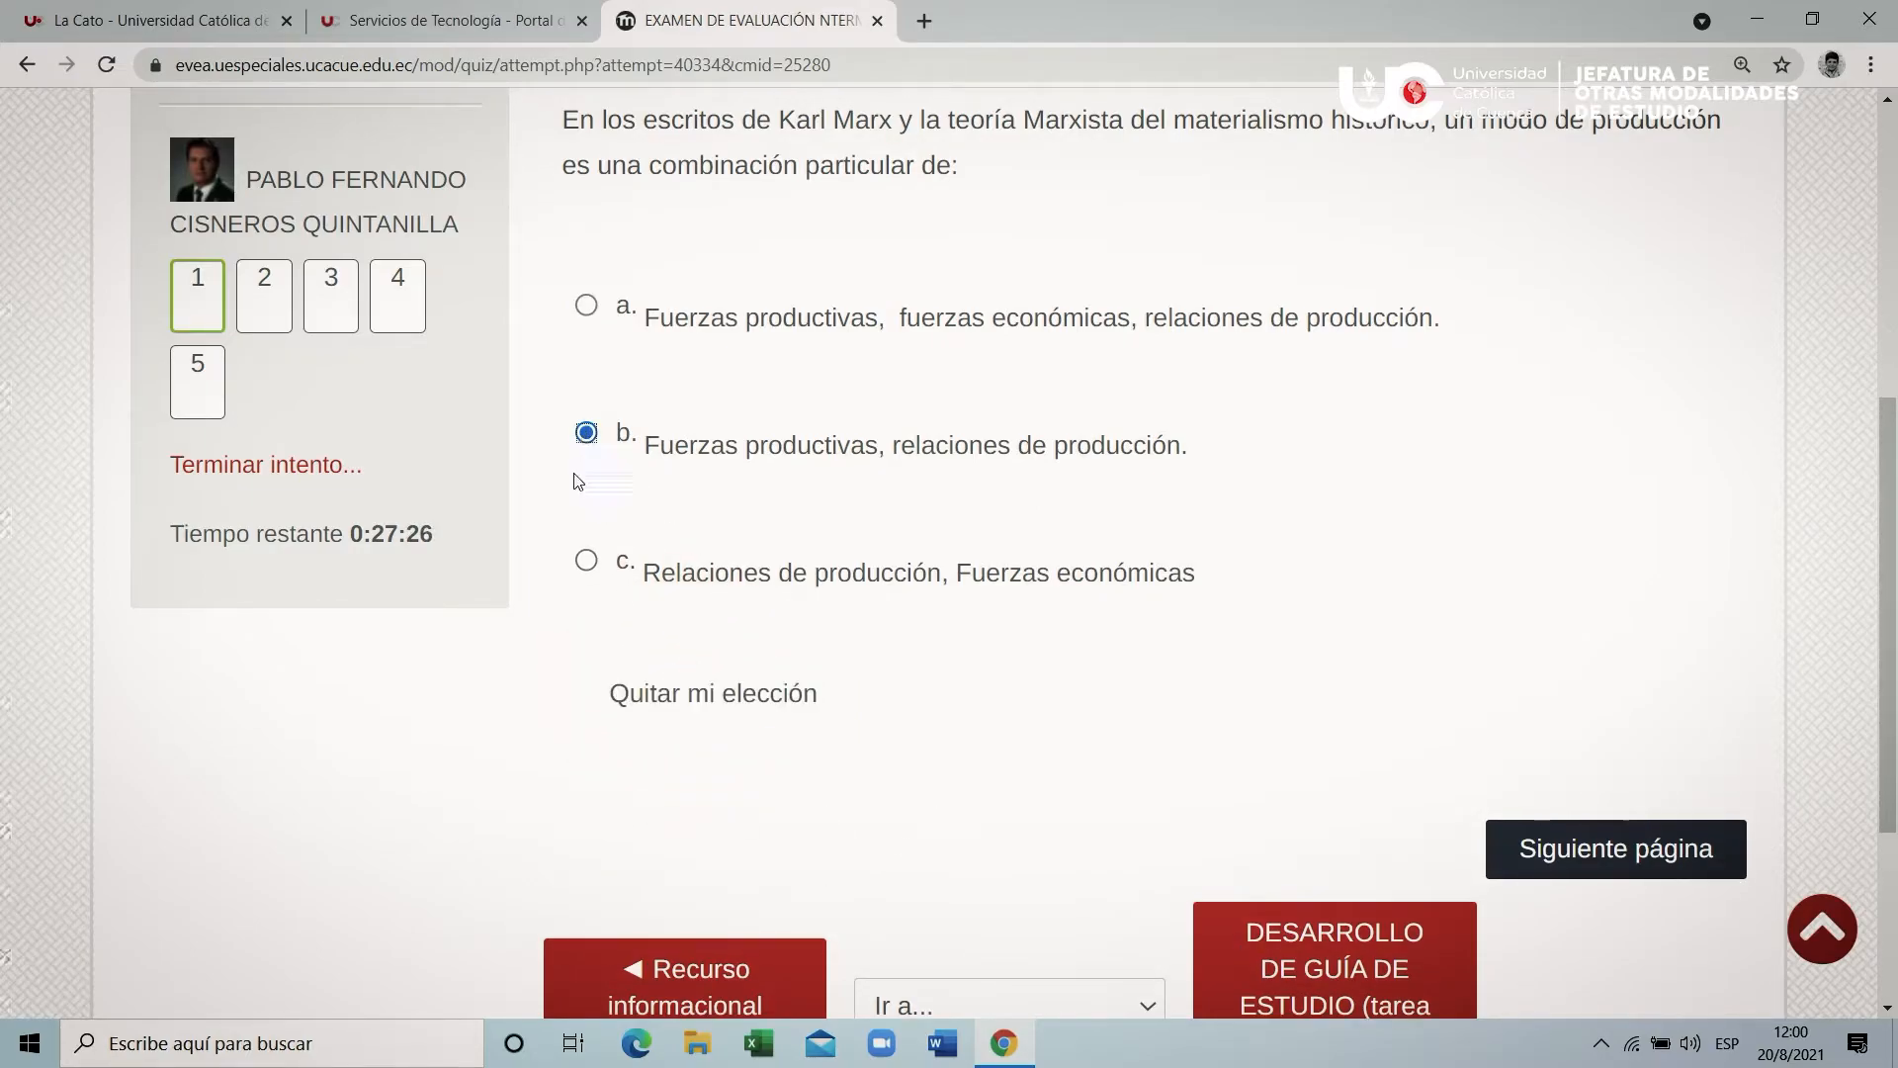
pyautogui.click(587, 561)
pyautogui.click(1595, 867)
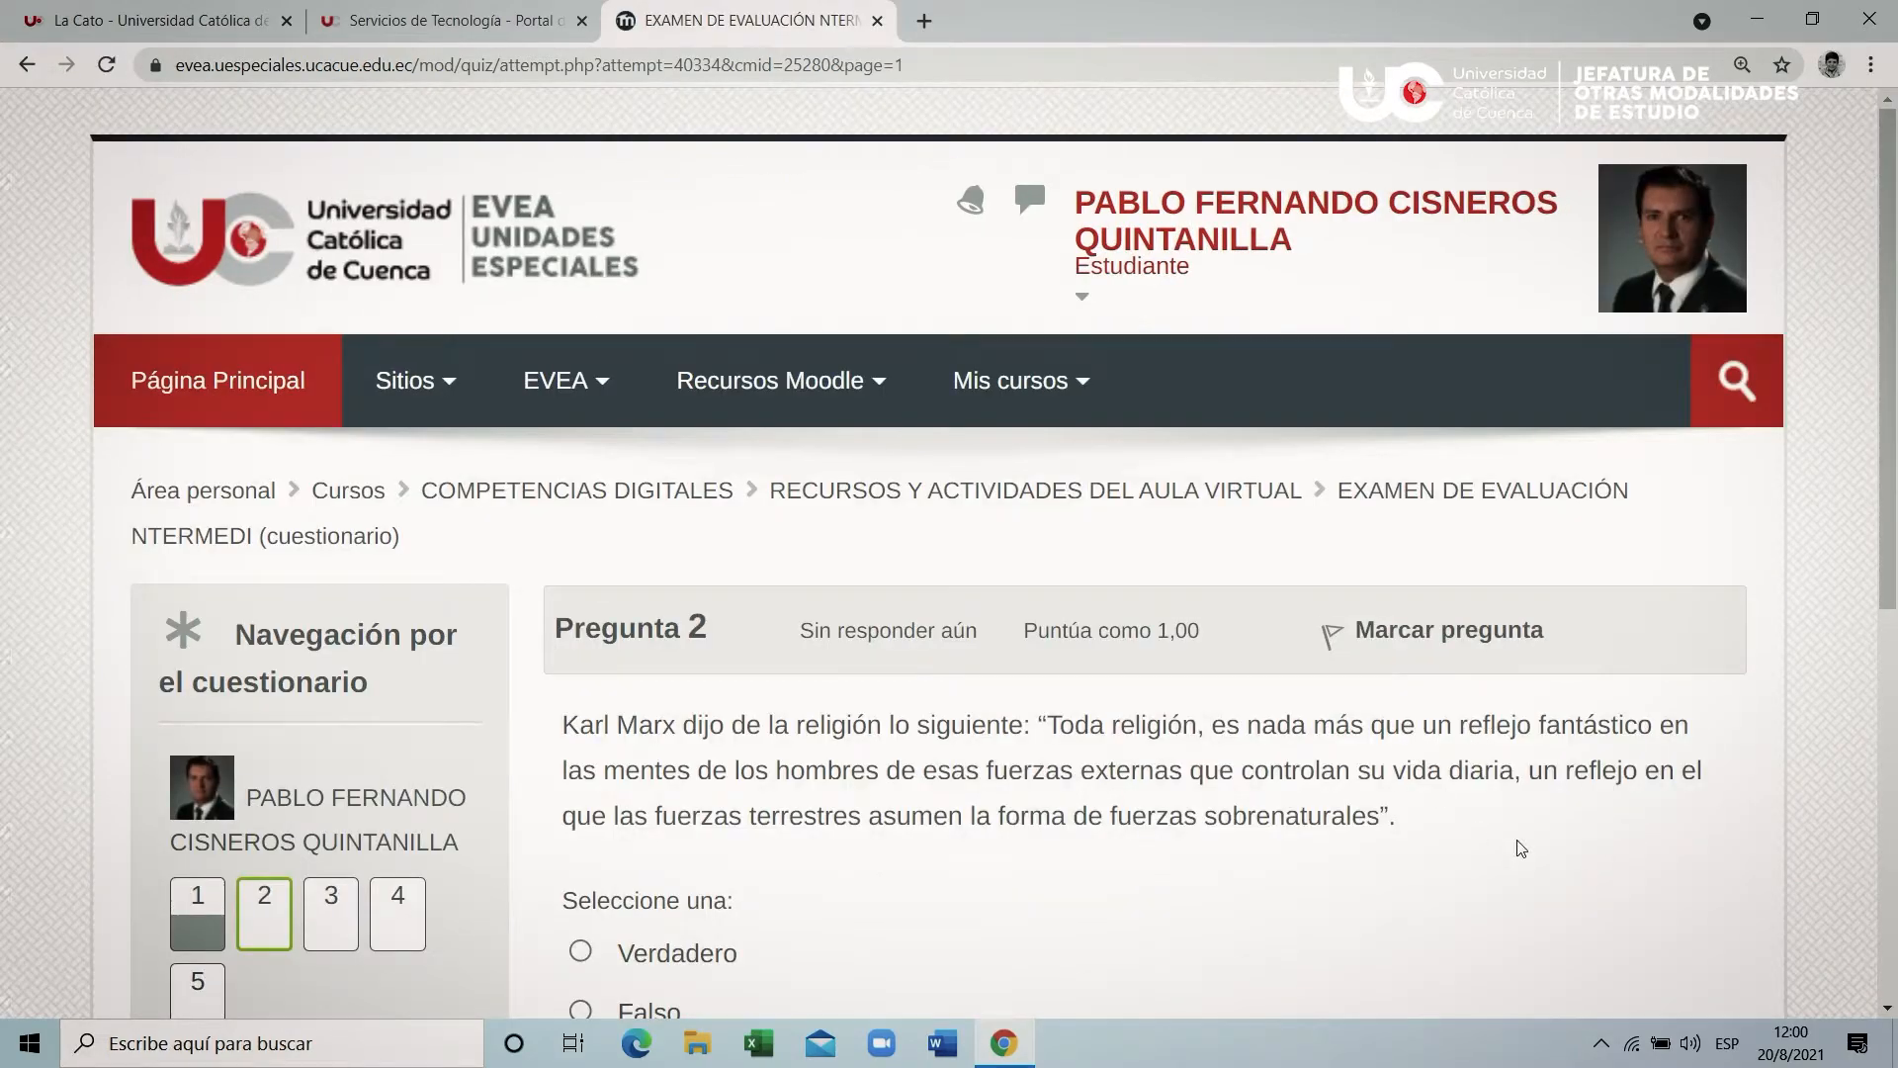
# Step: Answer question 2 with "Falso" and continue to question 3
pyautogui.scroll(-2, 1502, 822)
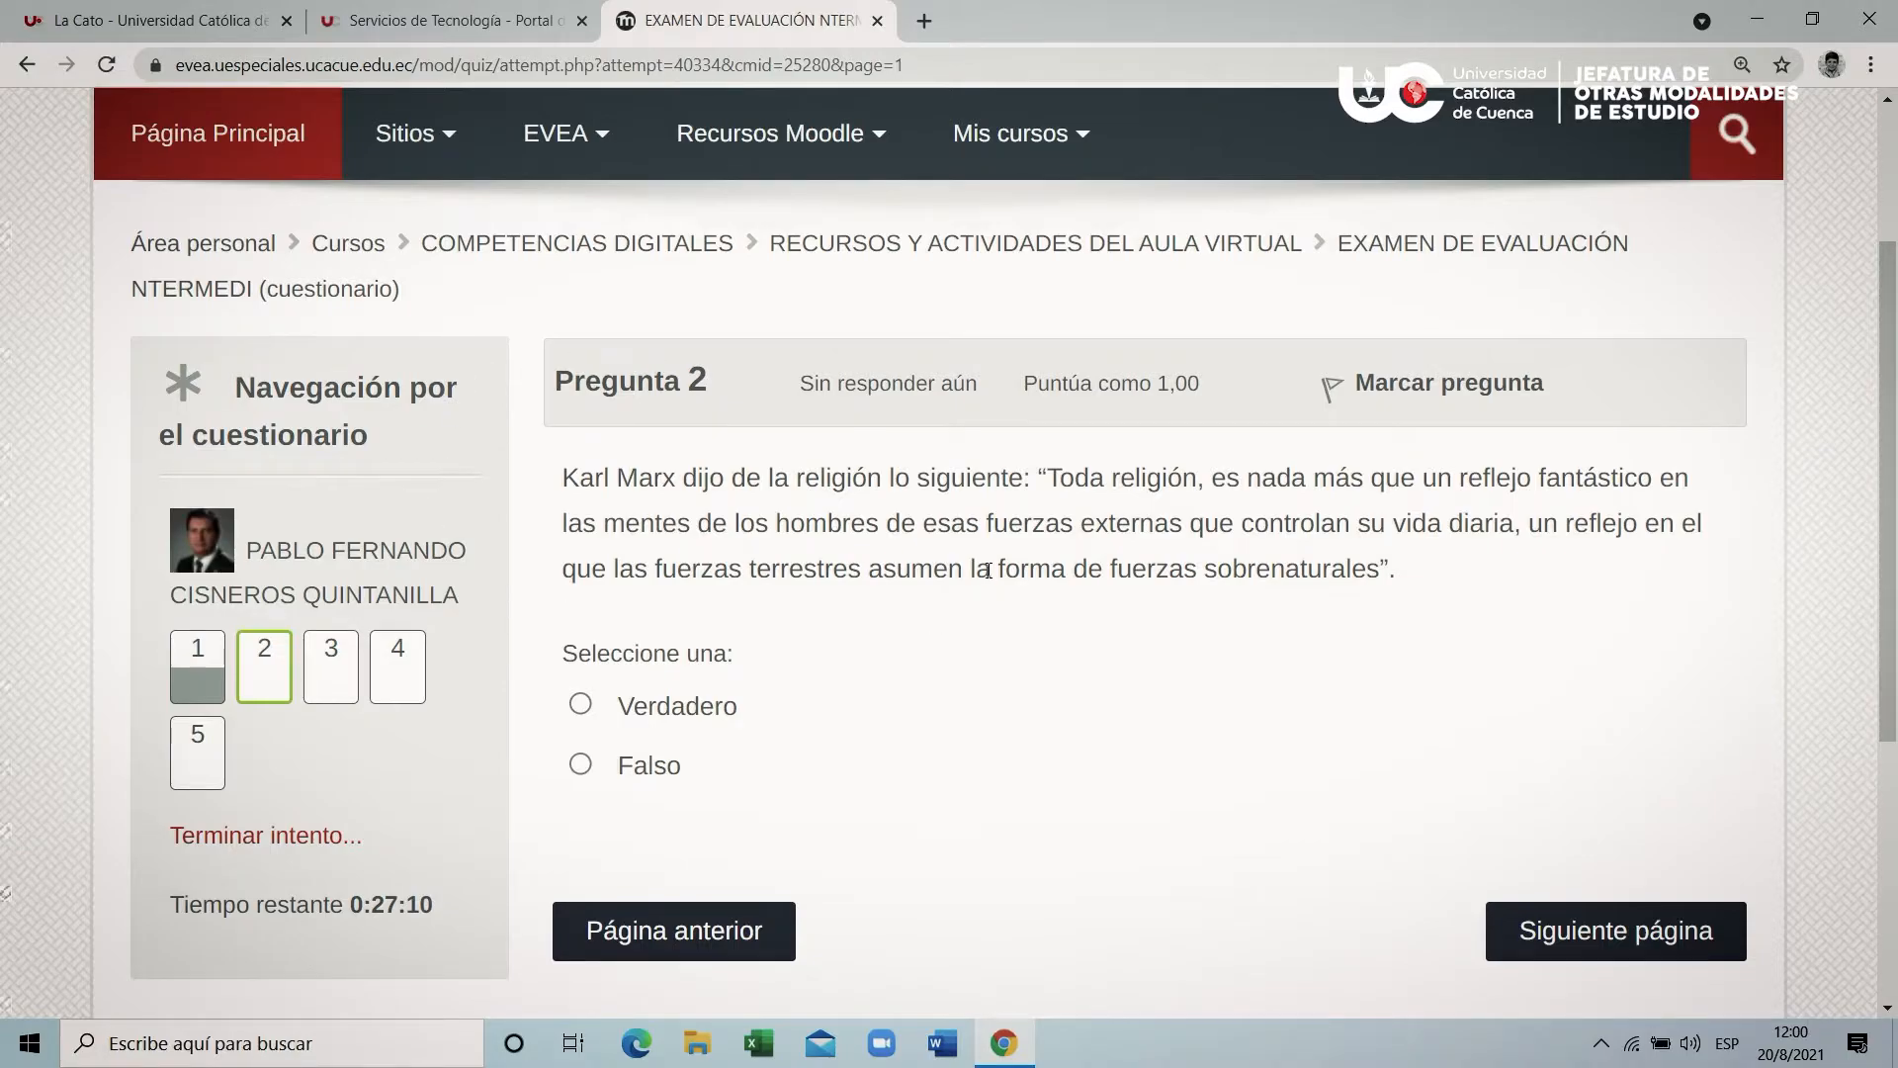
pyautogui.click(580, 767)
pyautogui.scroll(-1, 1028, 801)
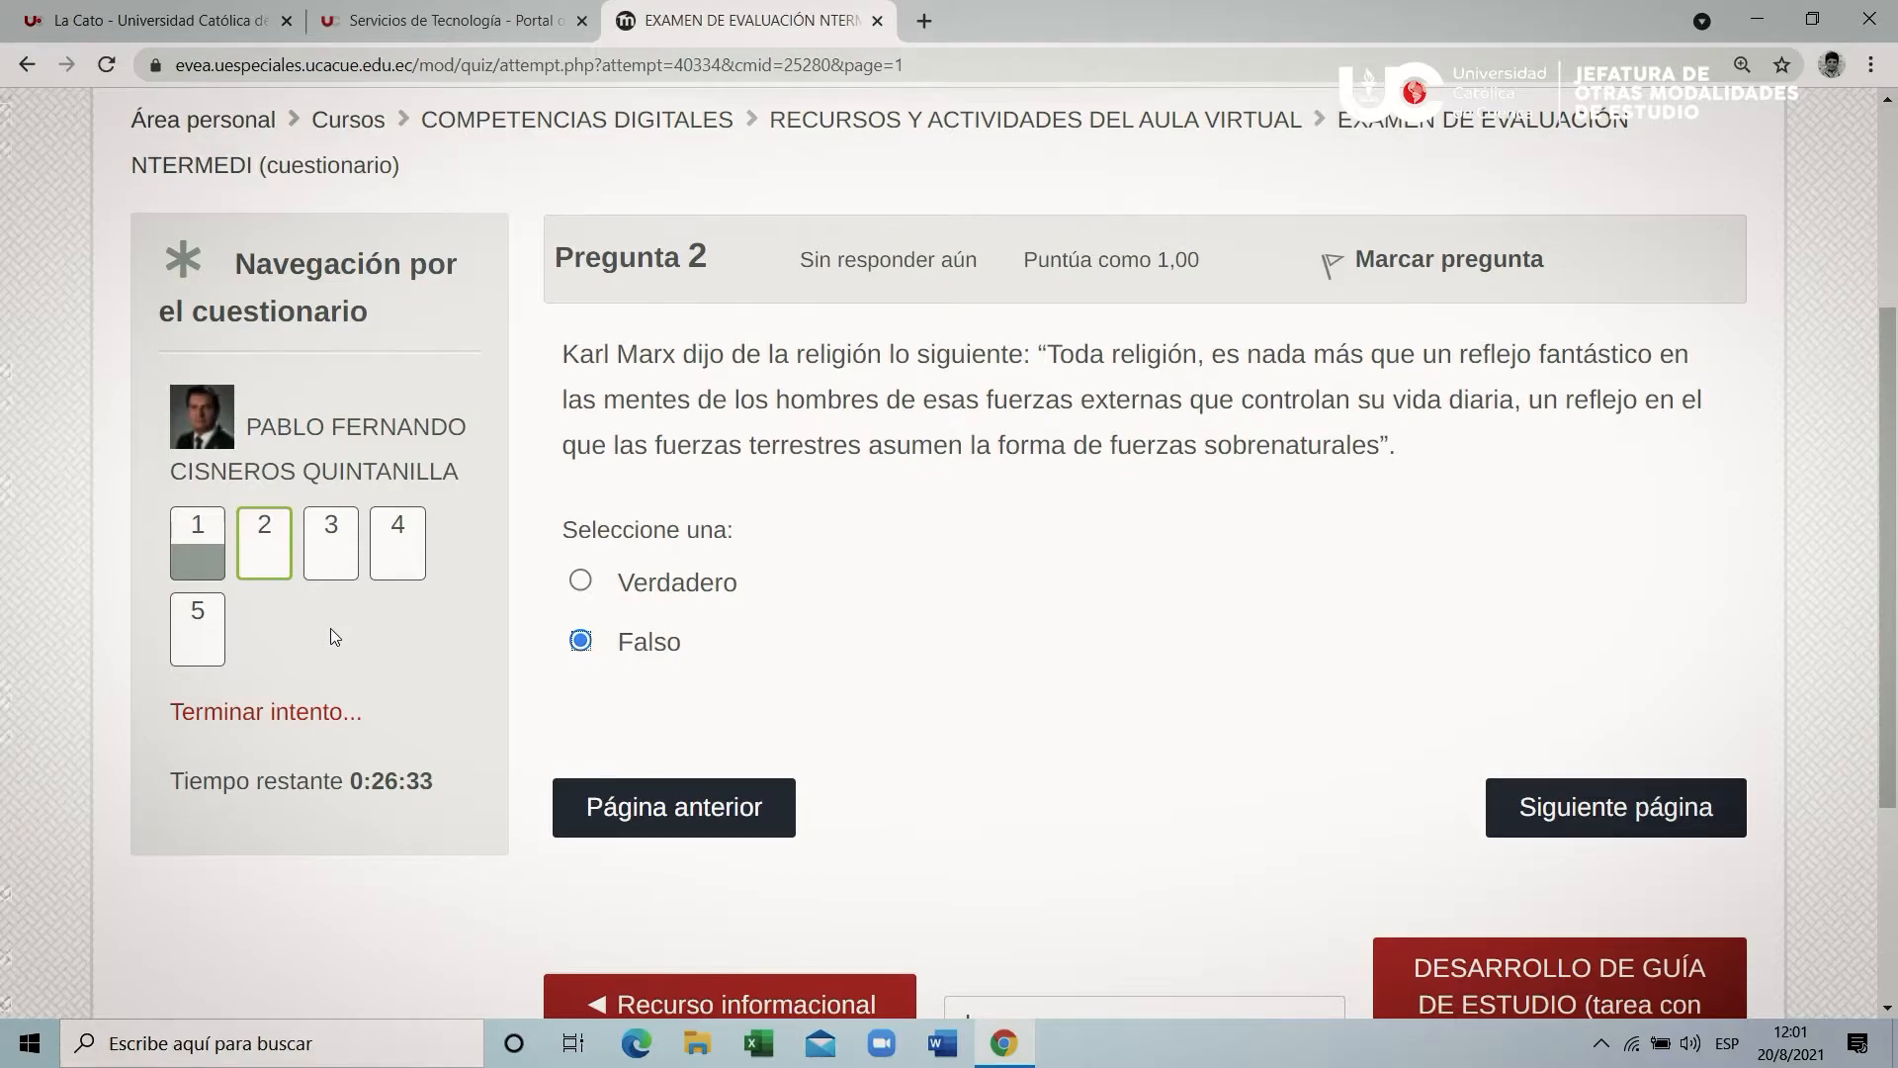
pyautogui.click(1604, 820)
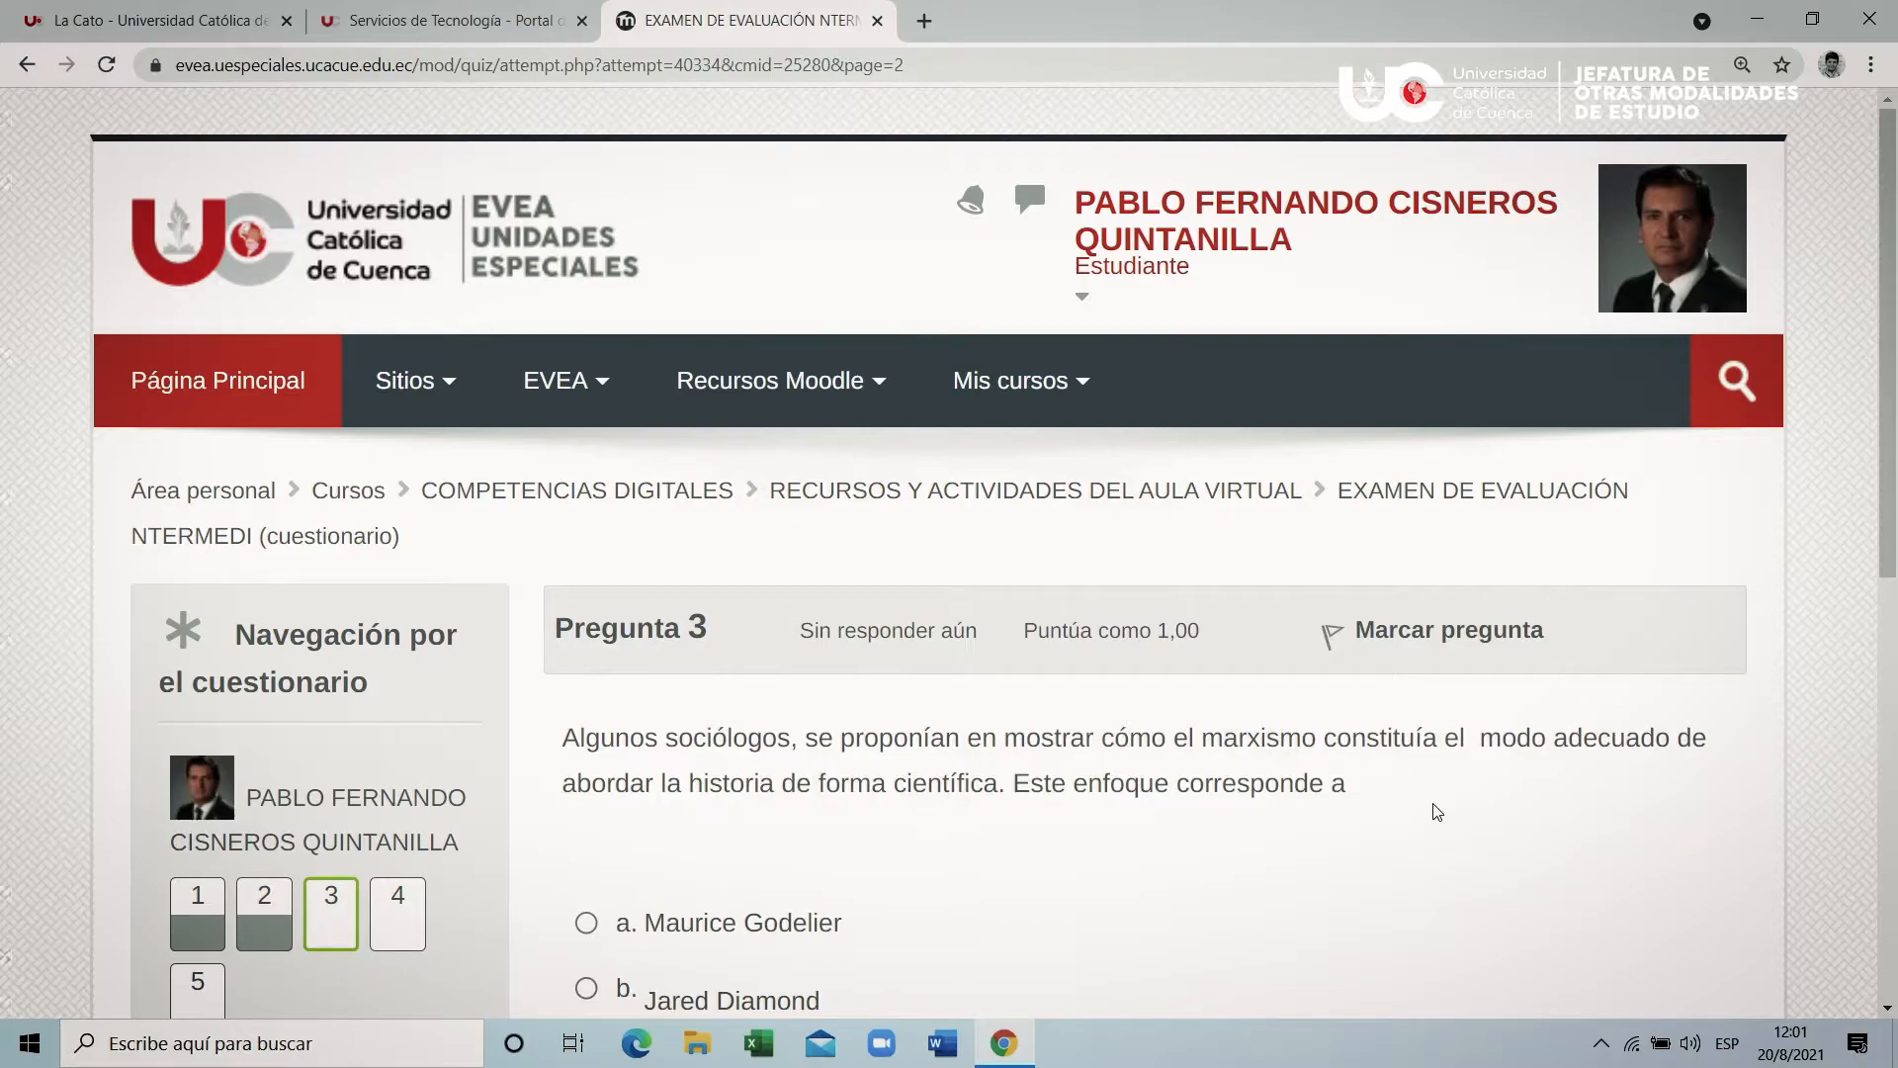
pyautogui.scroll(-2, 1436, 810)
pyautogui.scroll(-1, 1420, 804)
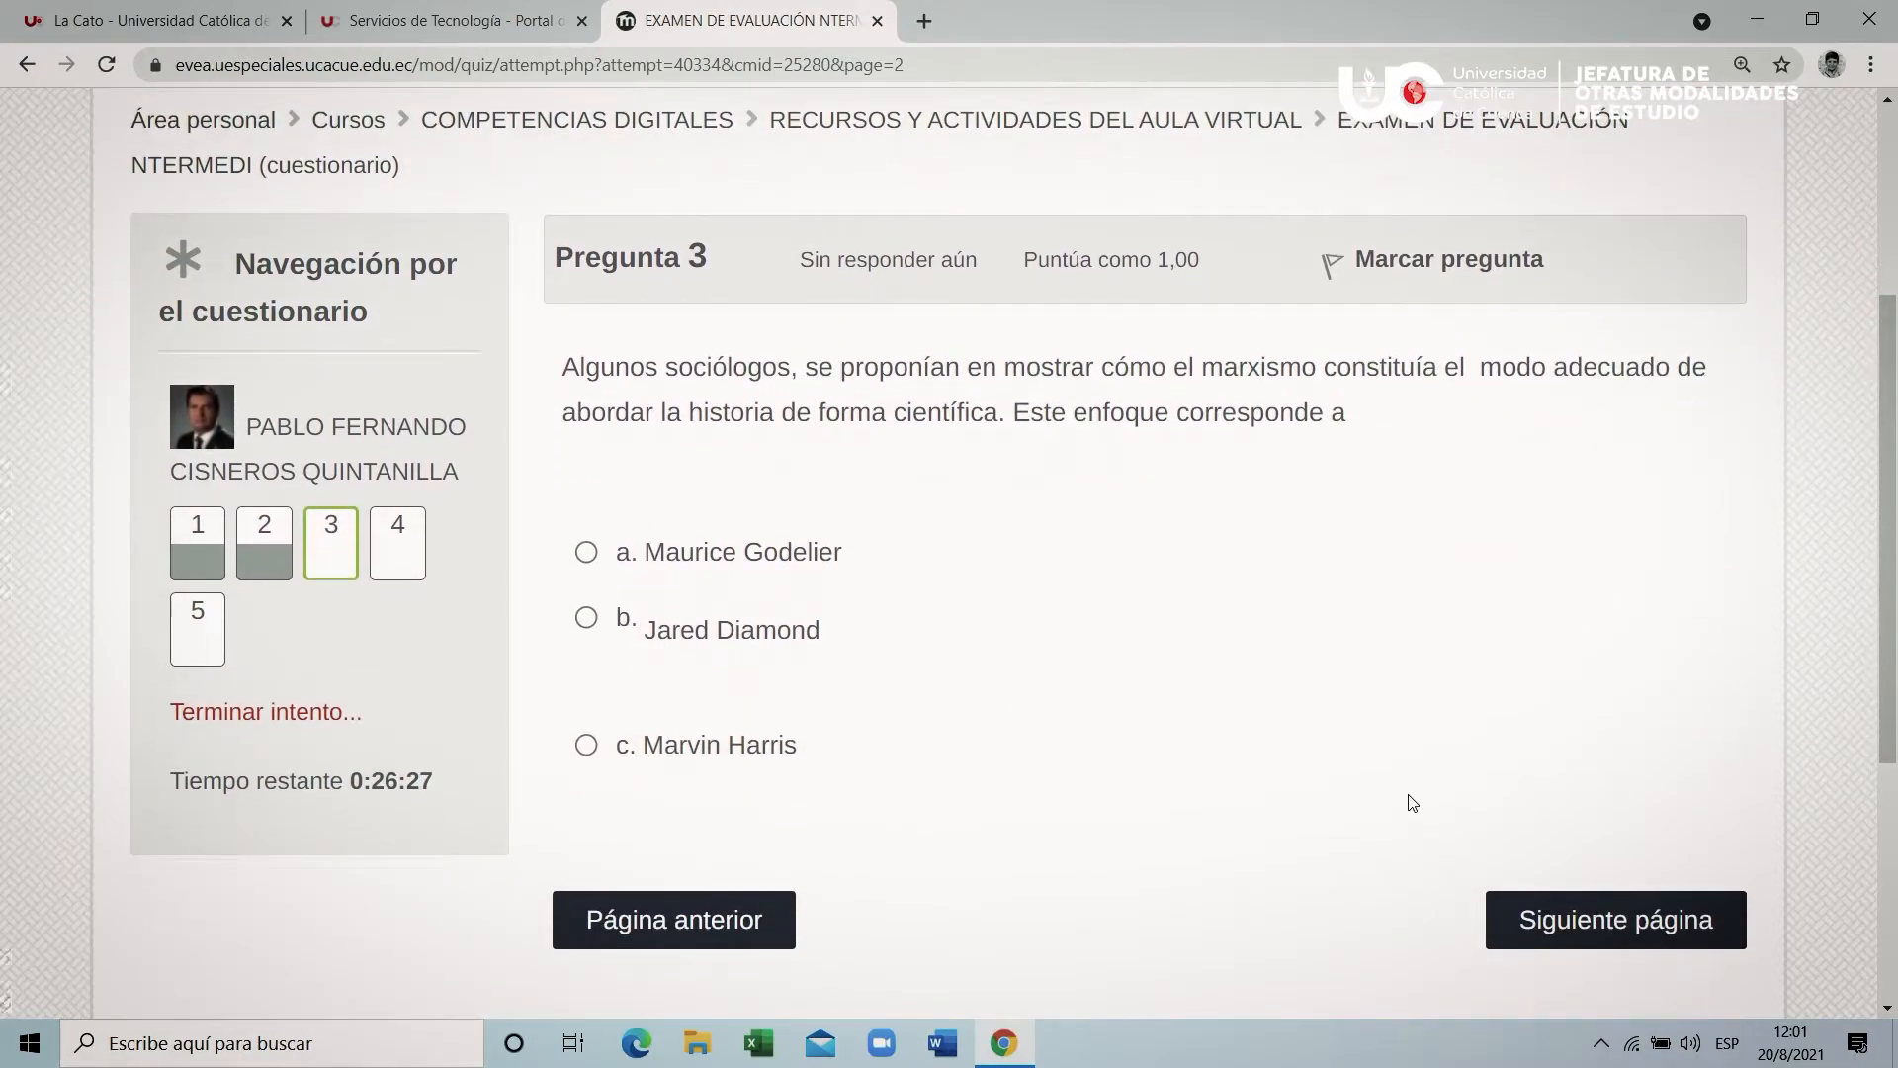
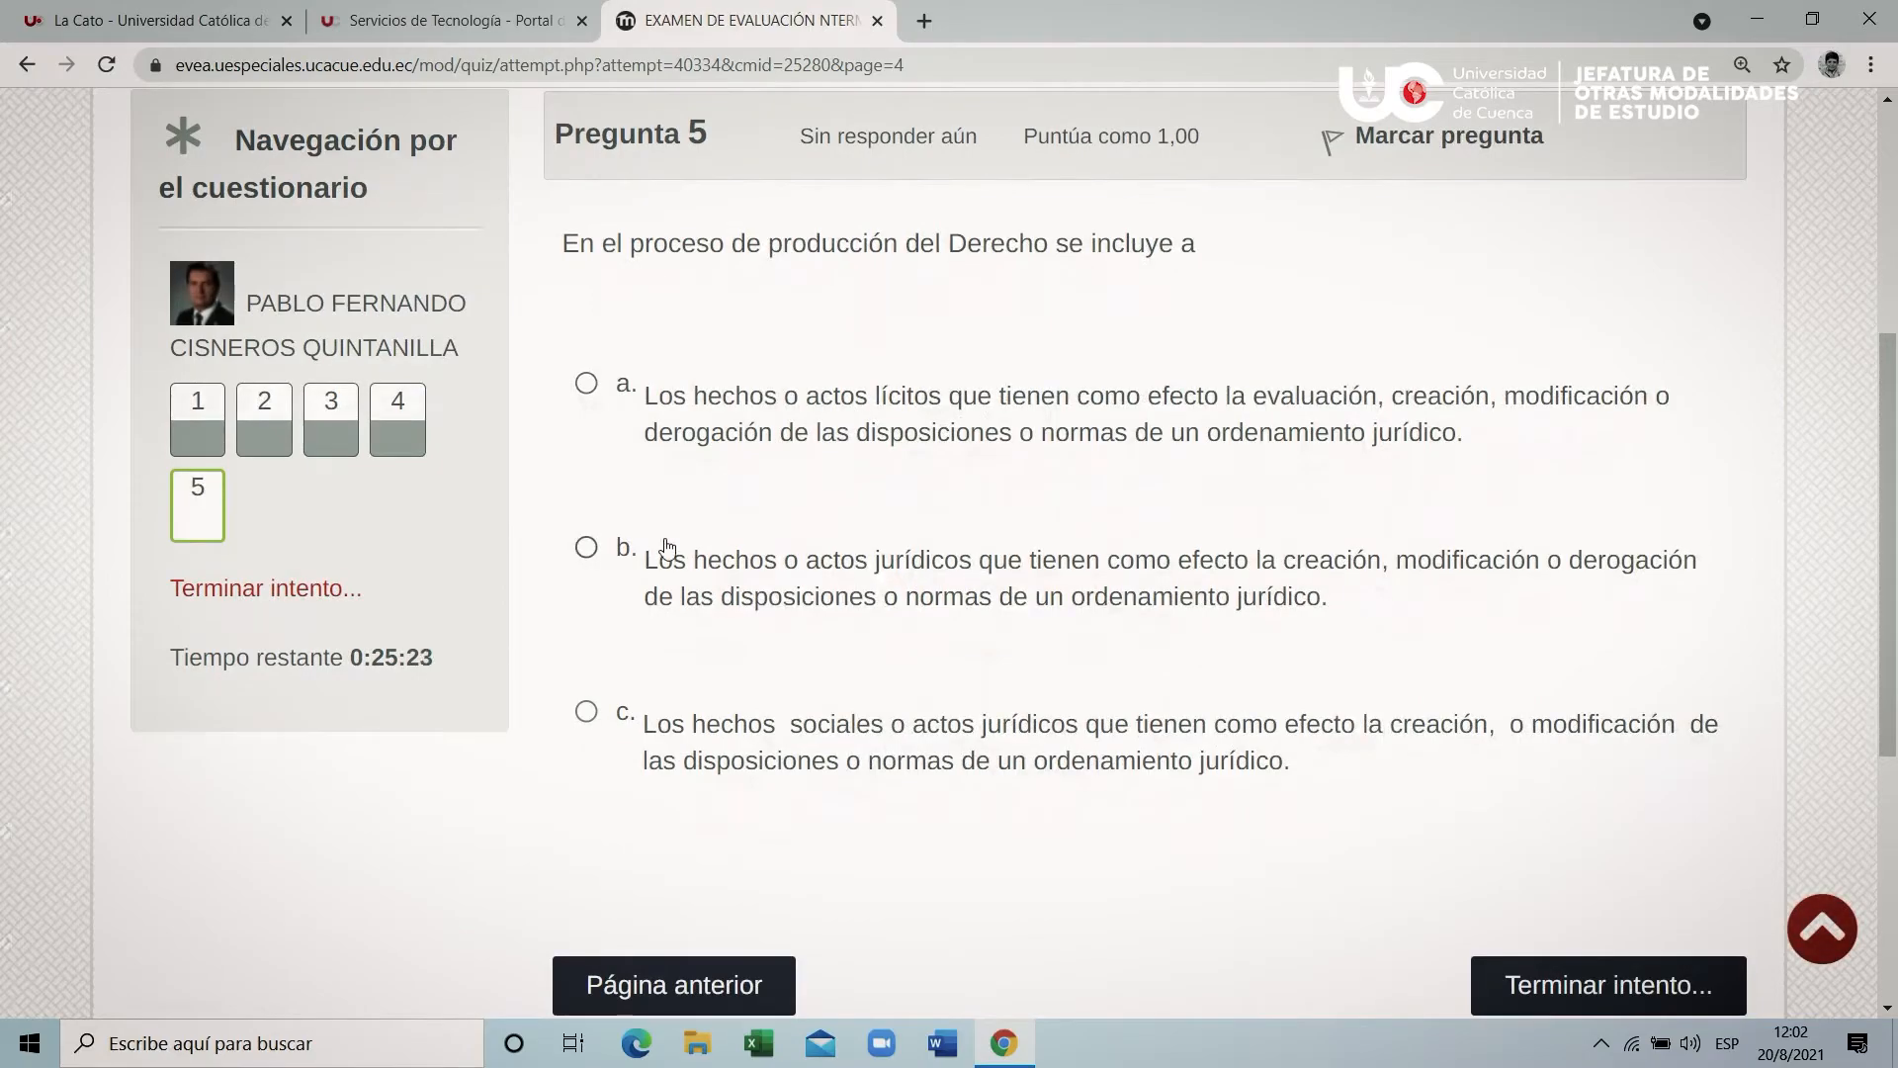
# Step: Answer question 5 with option b, the one on "hechos o actos jurídicos", and finish the attempt to reach its summary
pyautogui.click(586, 546)
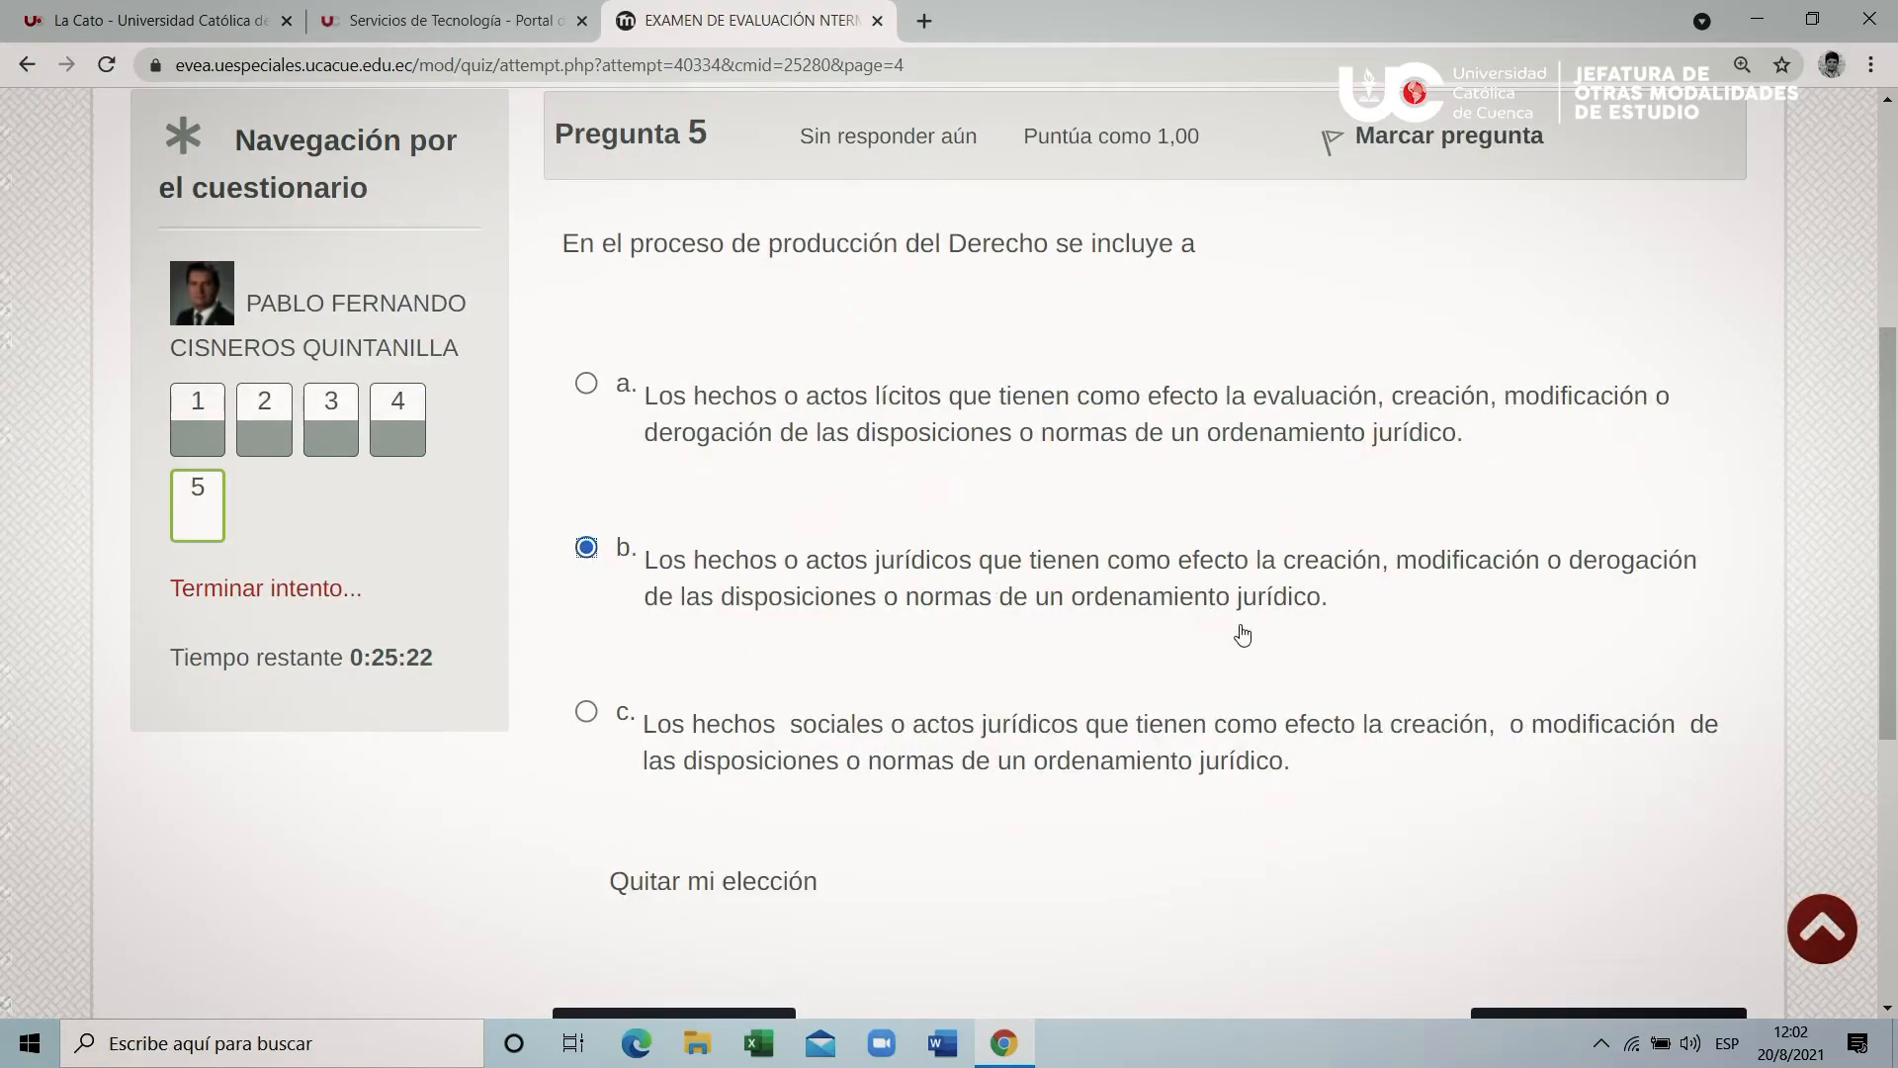
pyautogui.scroll(-1, 1244, 627)
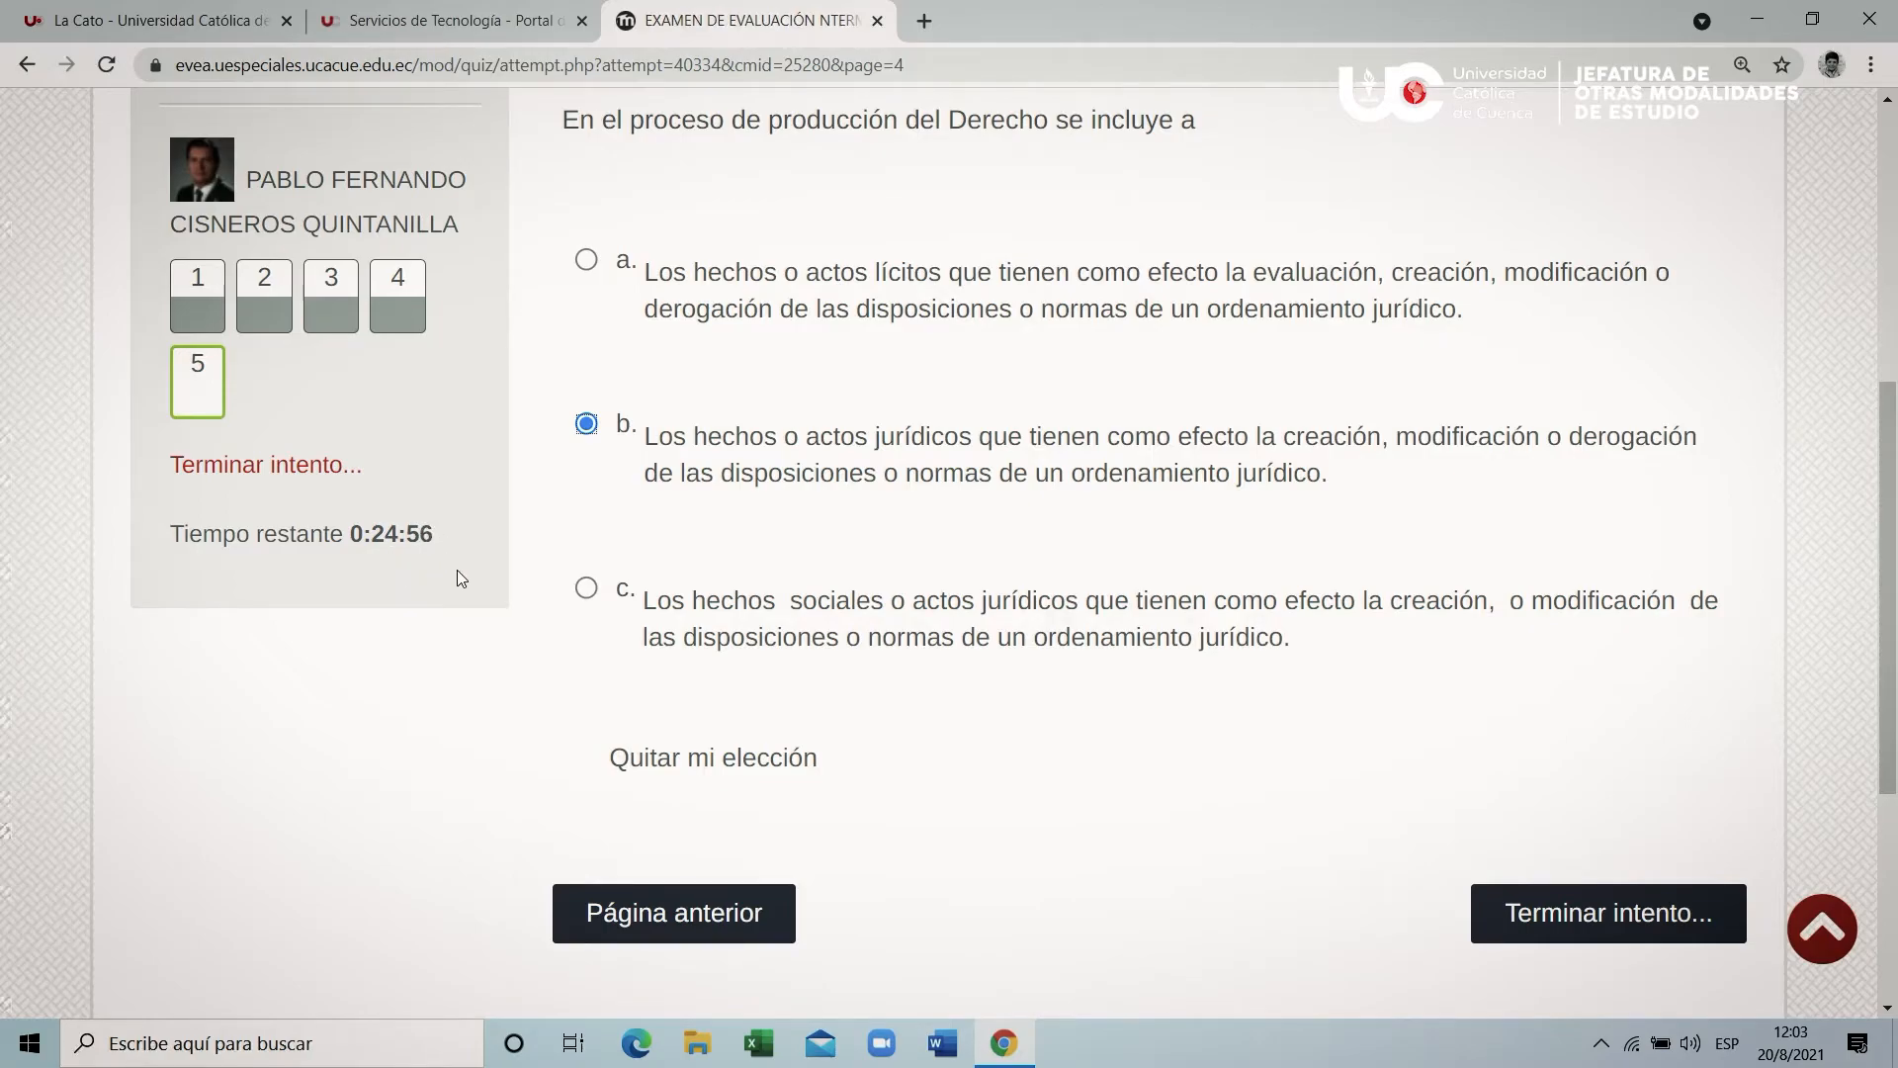
pyautogui.click(1646, 933)
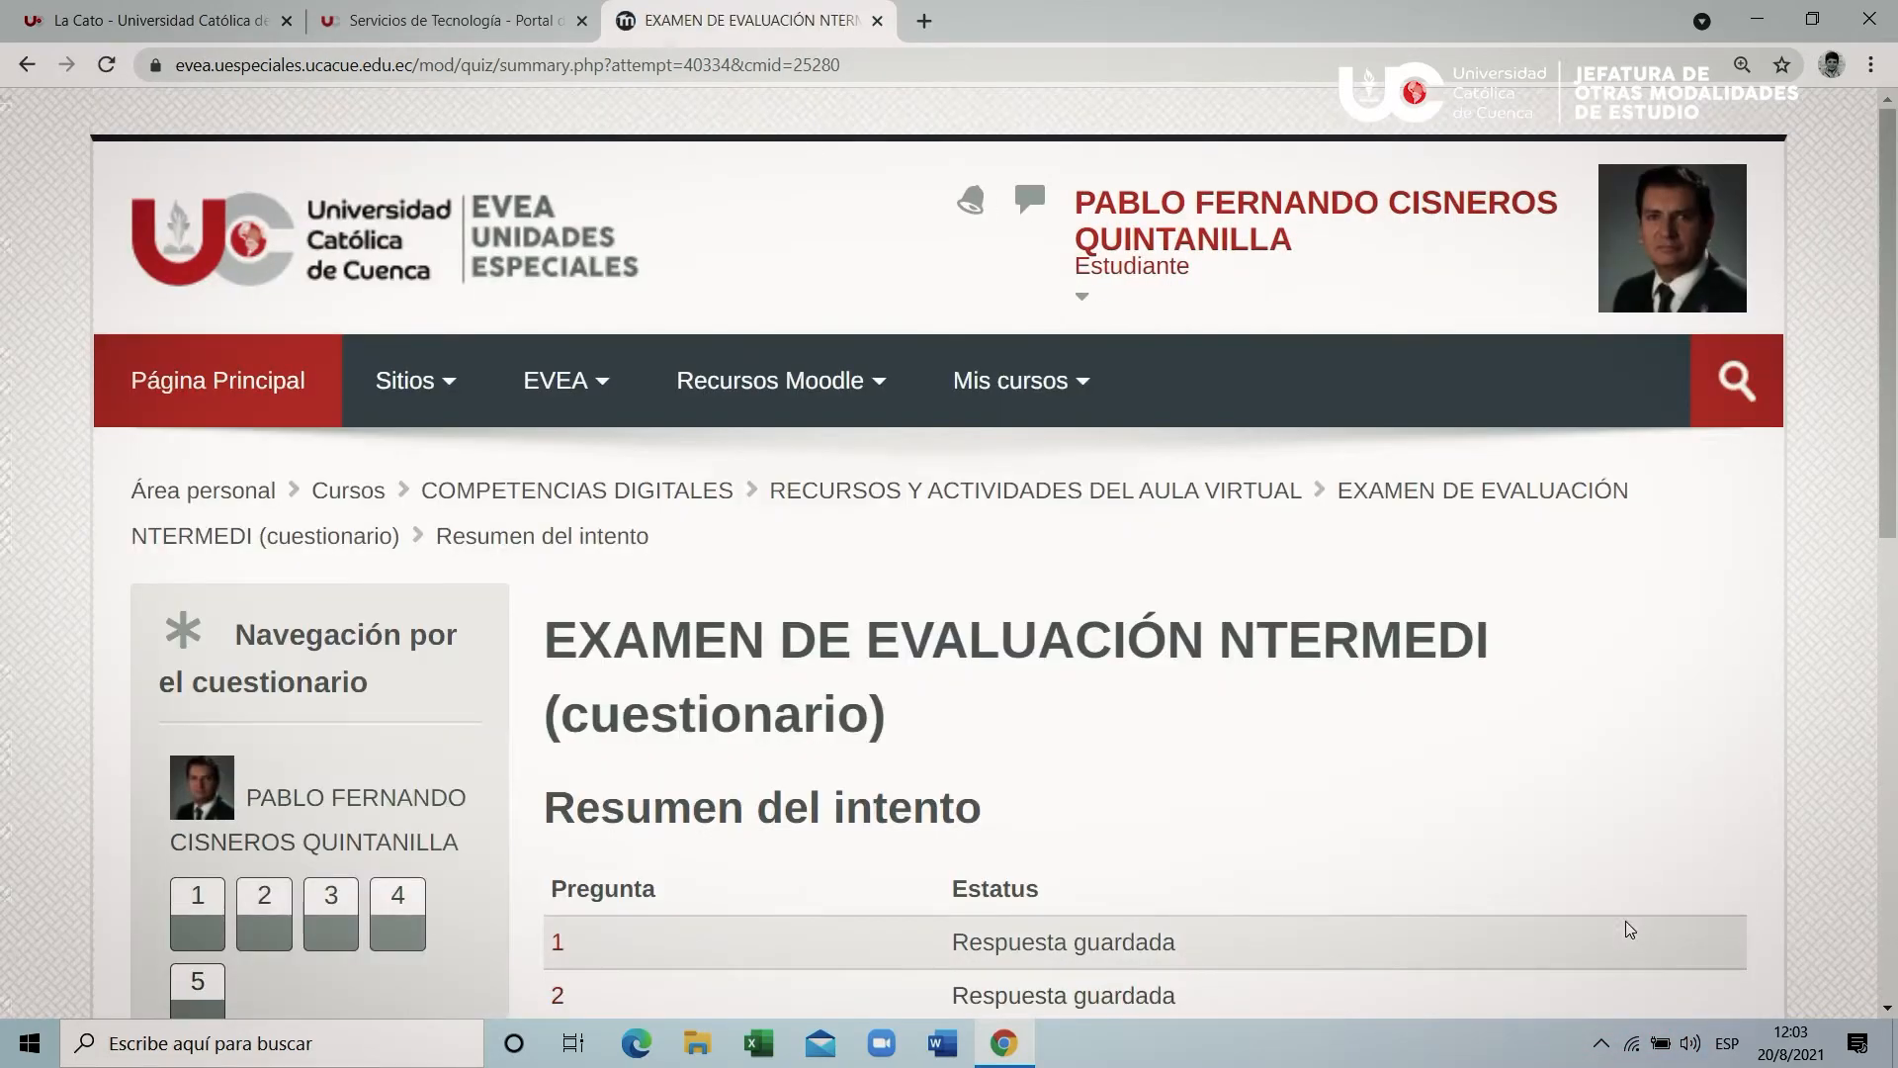
# Step: Check the saved status of the answers in the attempt summary, submit the whole quiz and confirm the final submission
pyautogui.scroll(-4, 1473, 829)
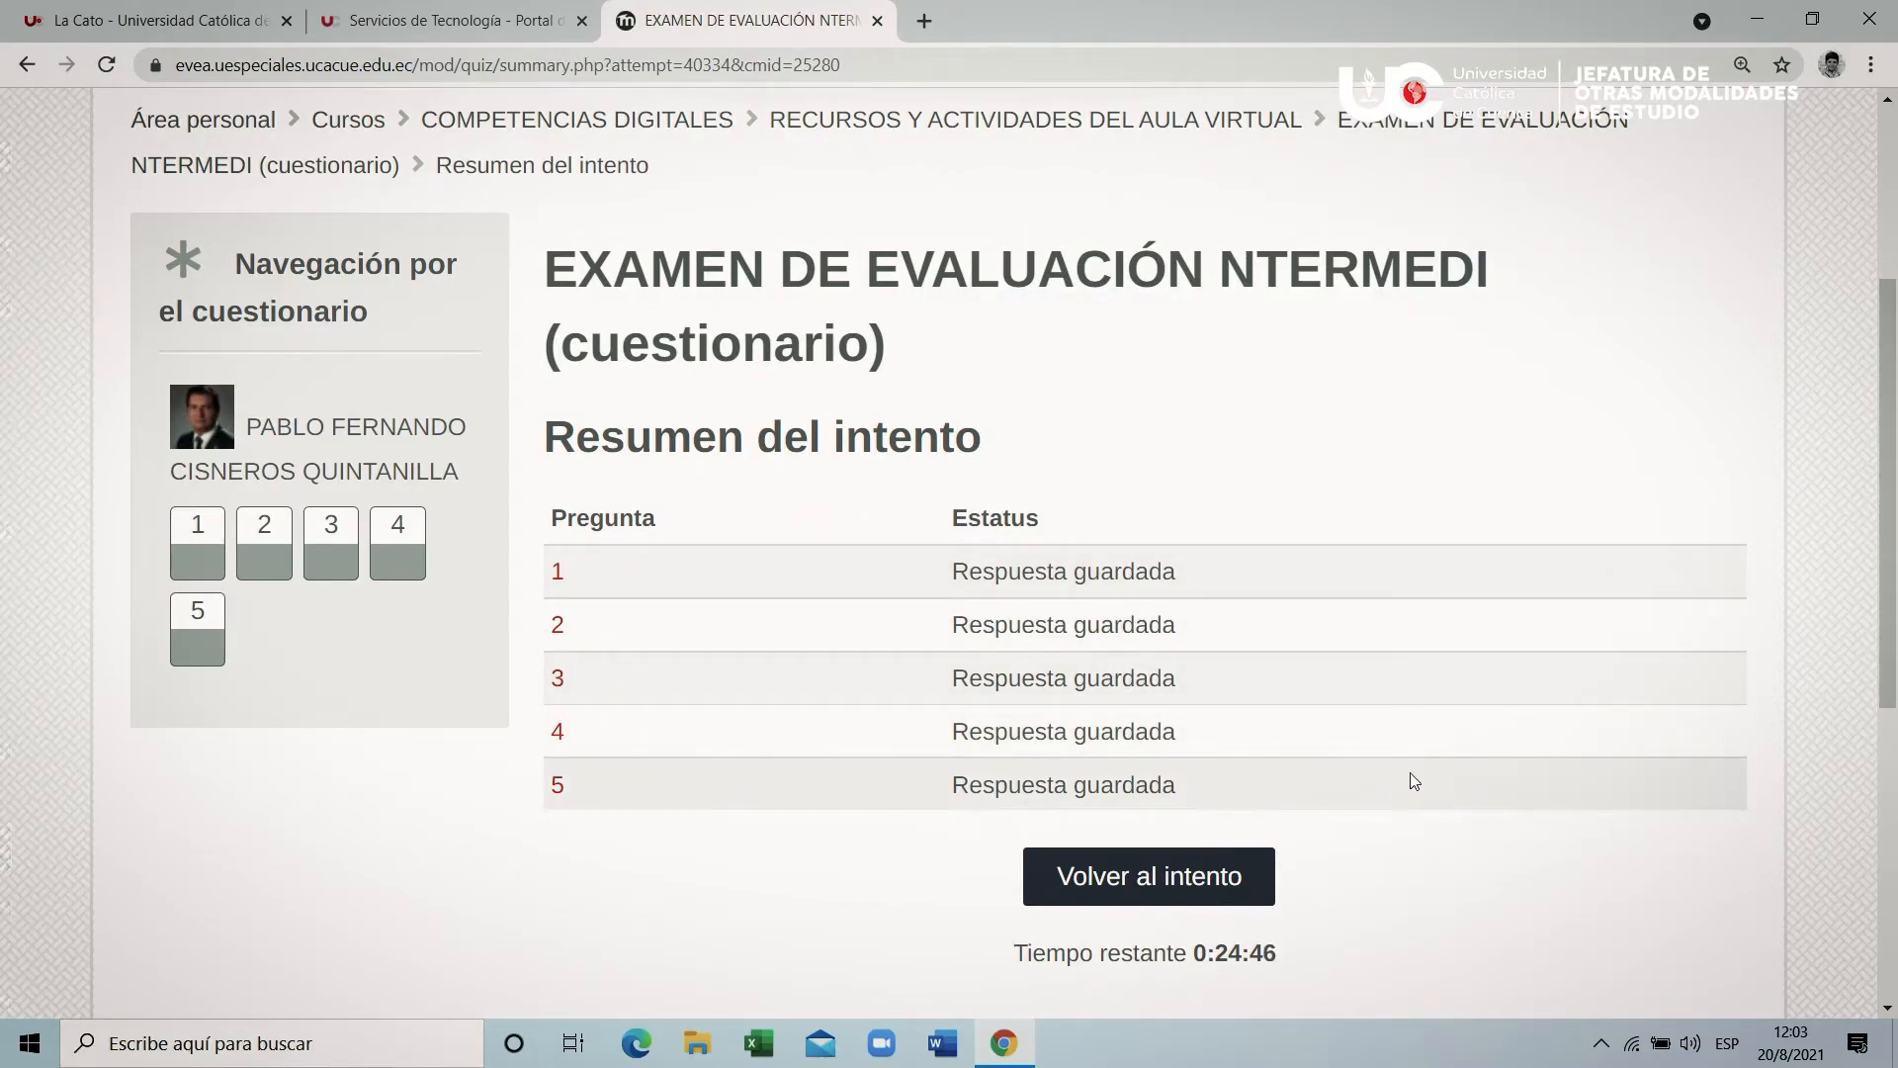
pyautogui.scroll(-1, 1411, 780)
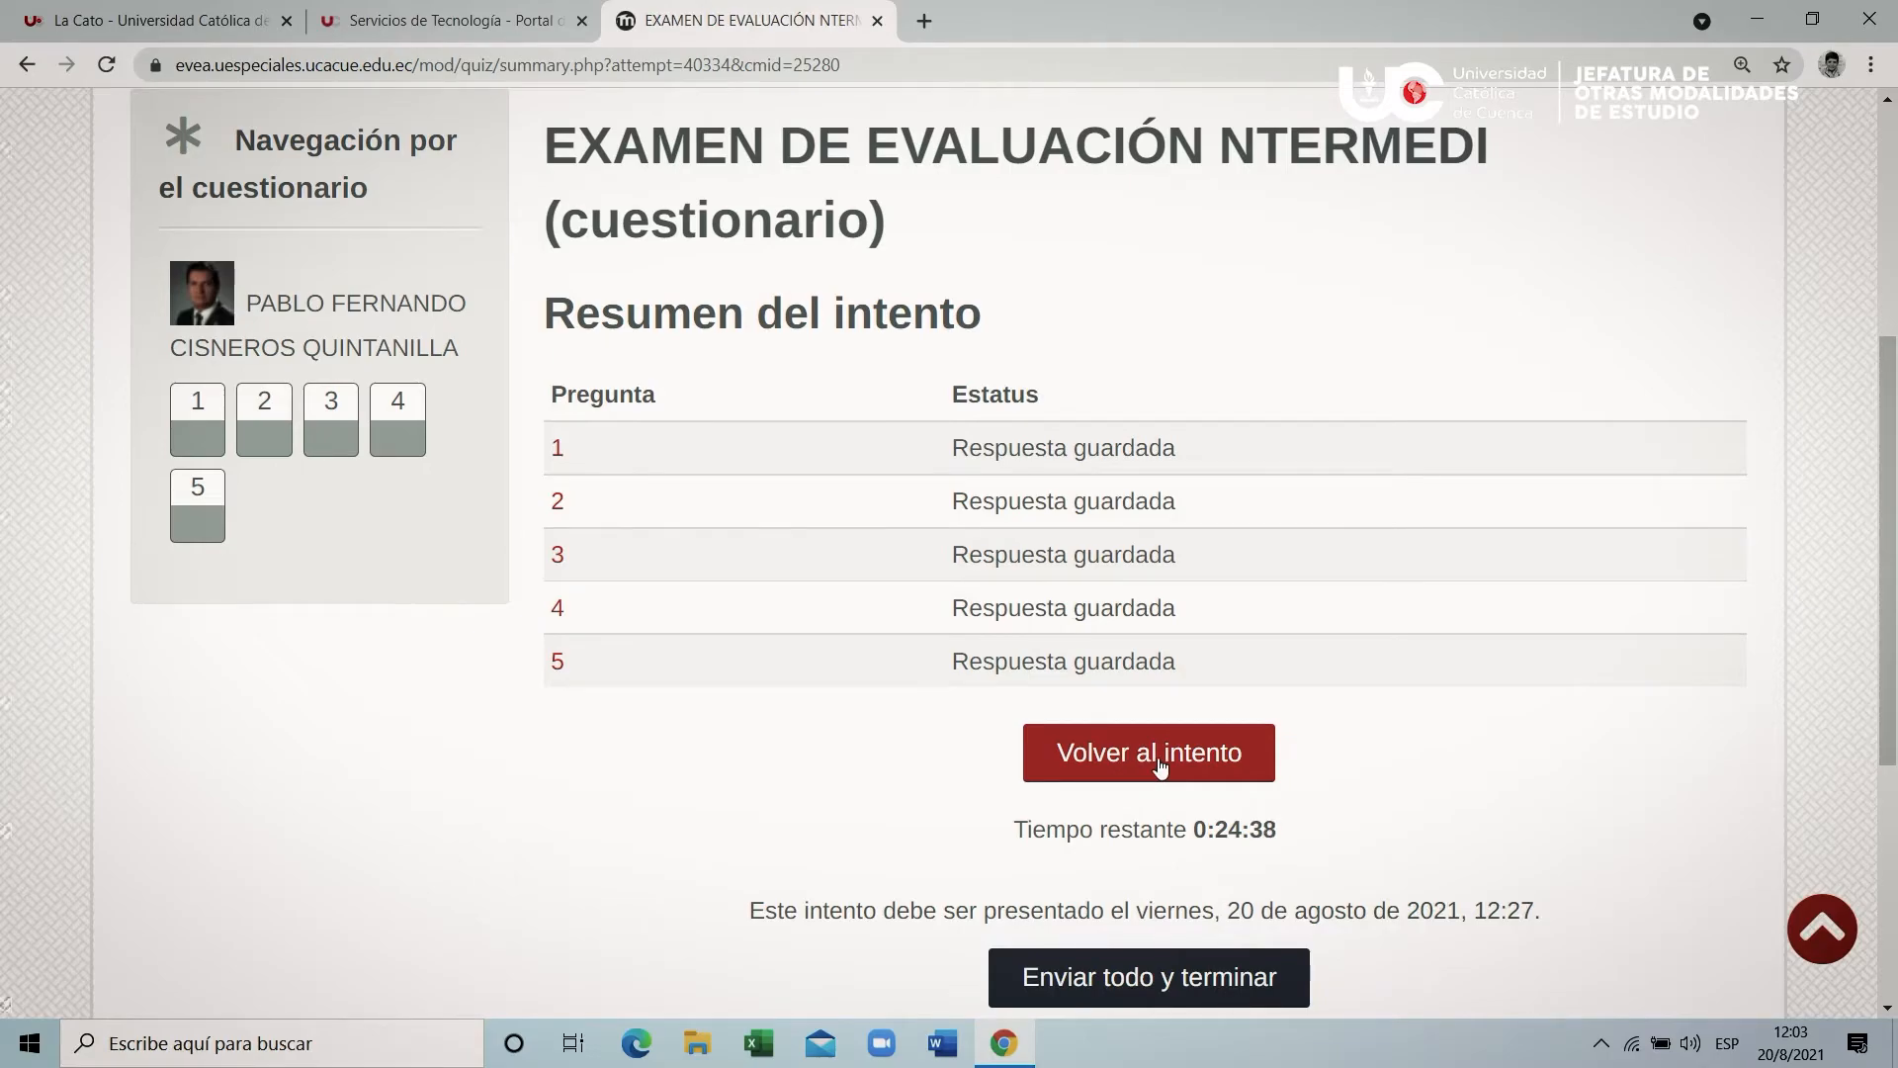
pyautogui.scroll(-2, 1167, 762)
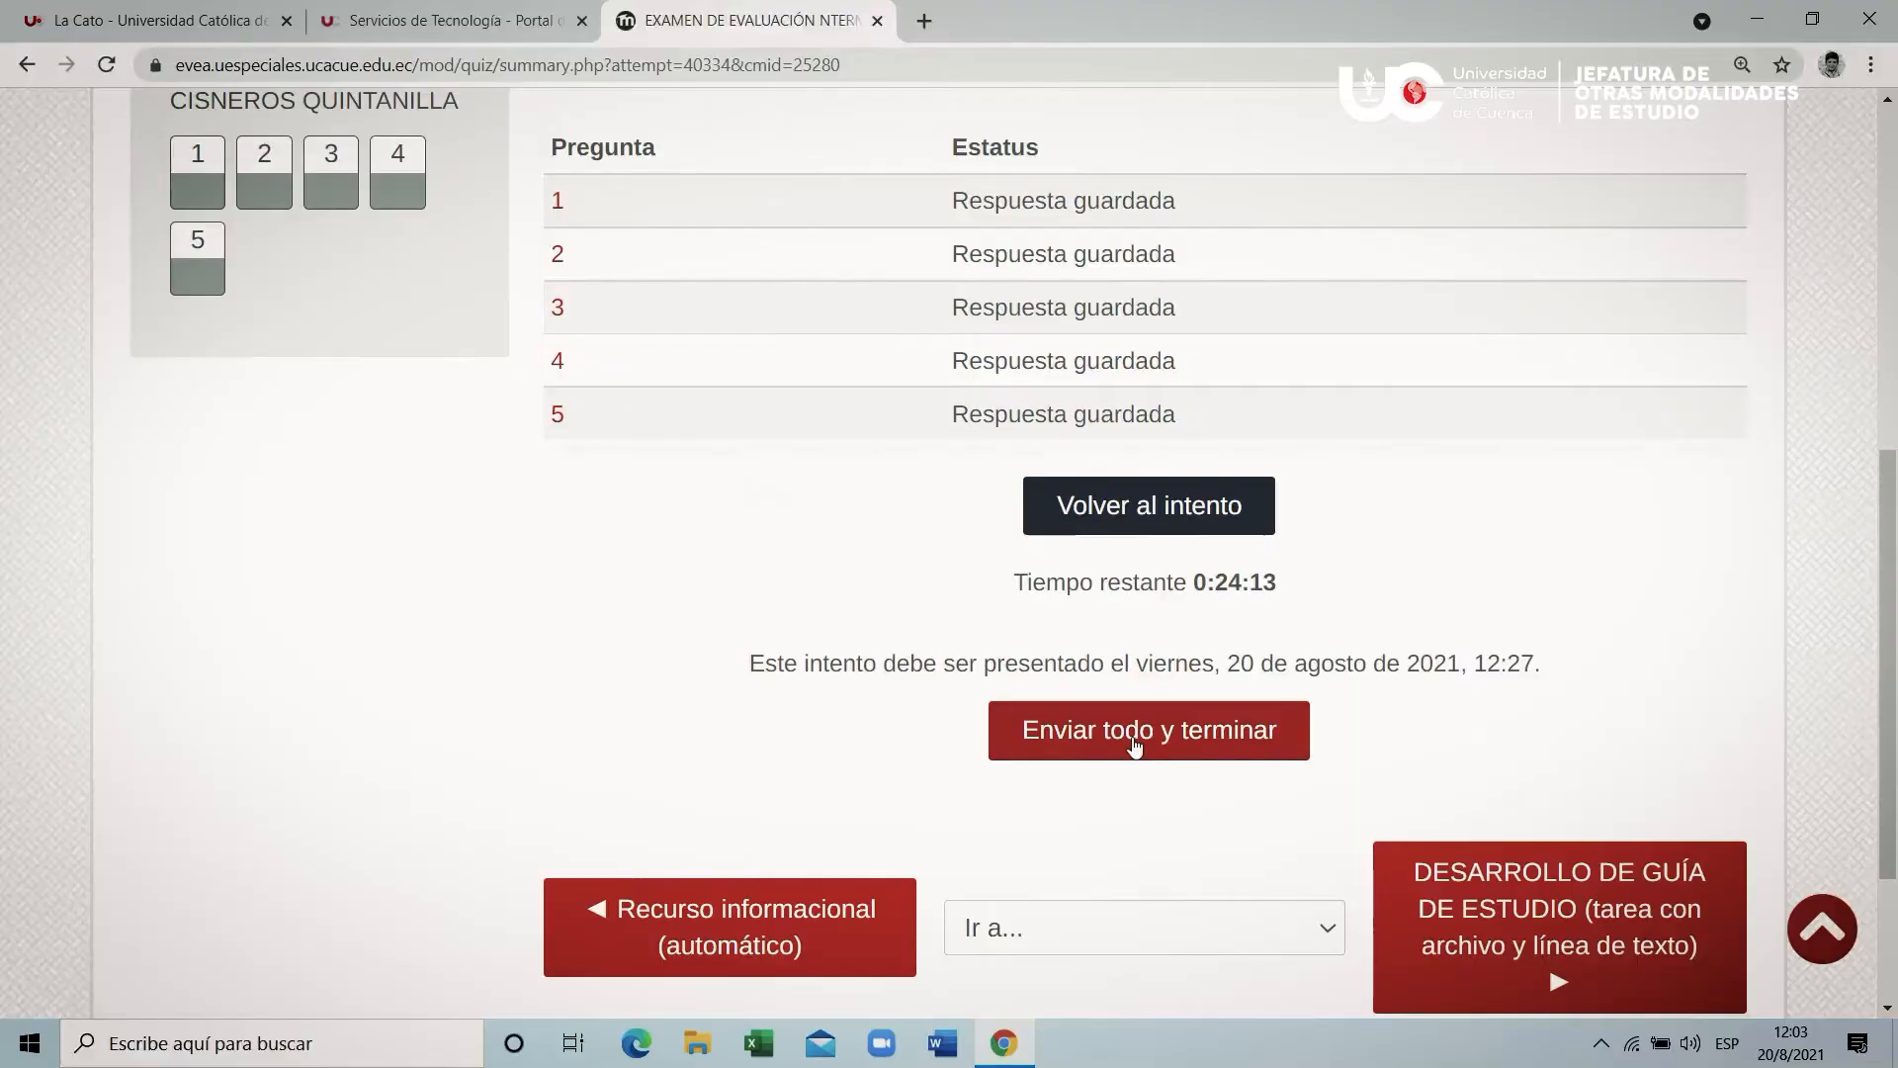
pyautogui.click(1136, 745)
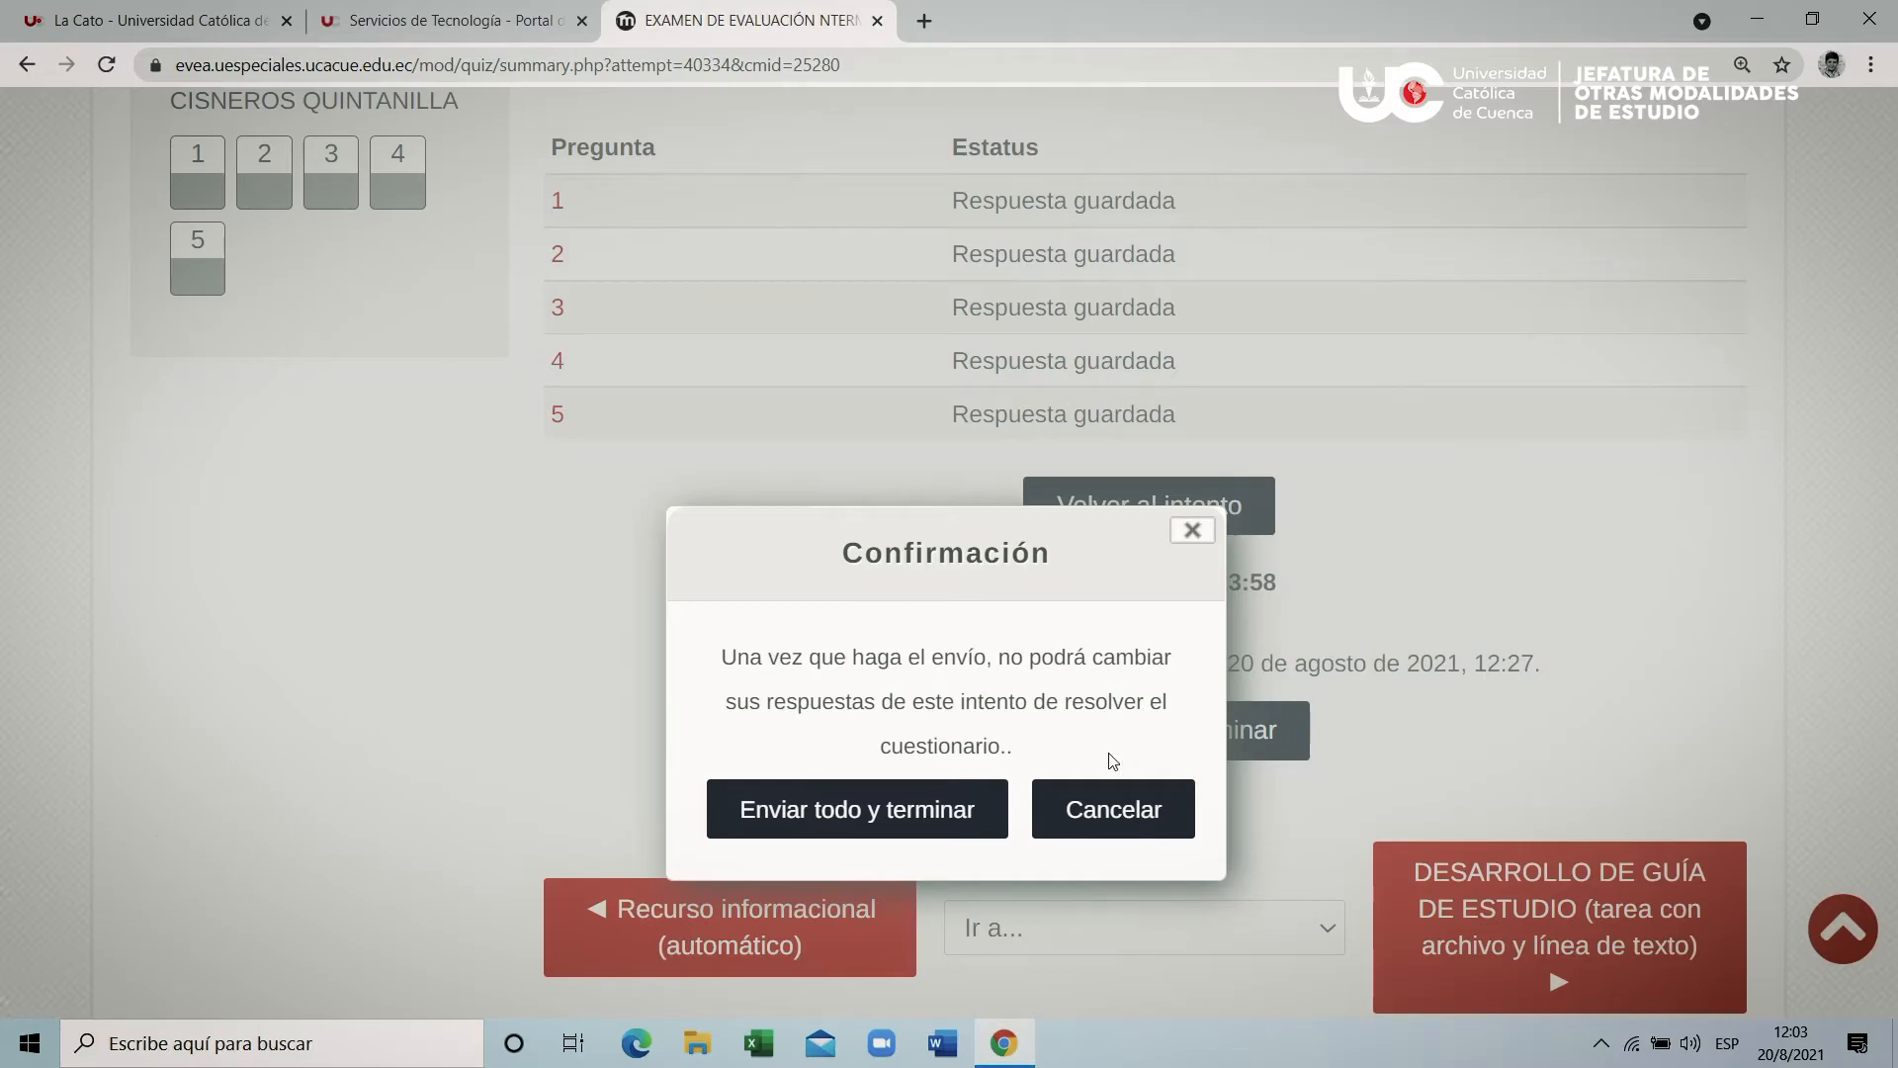
pyautogui.click(828, 811)
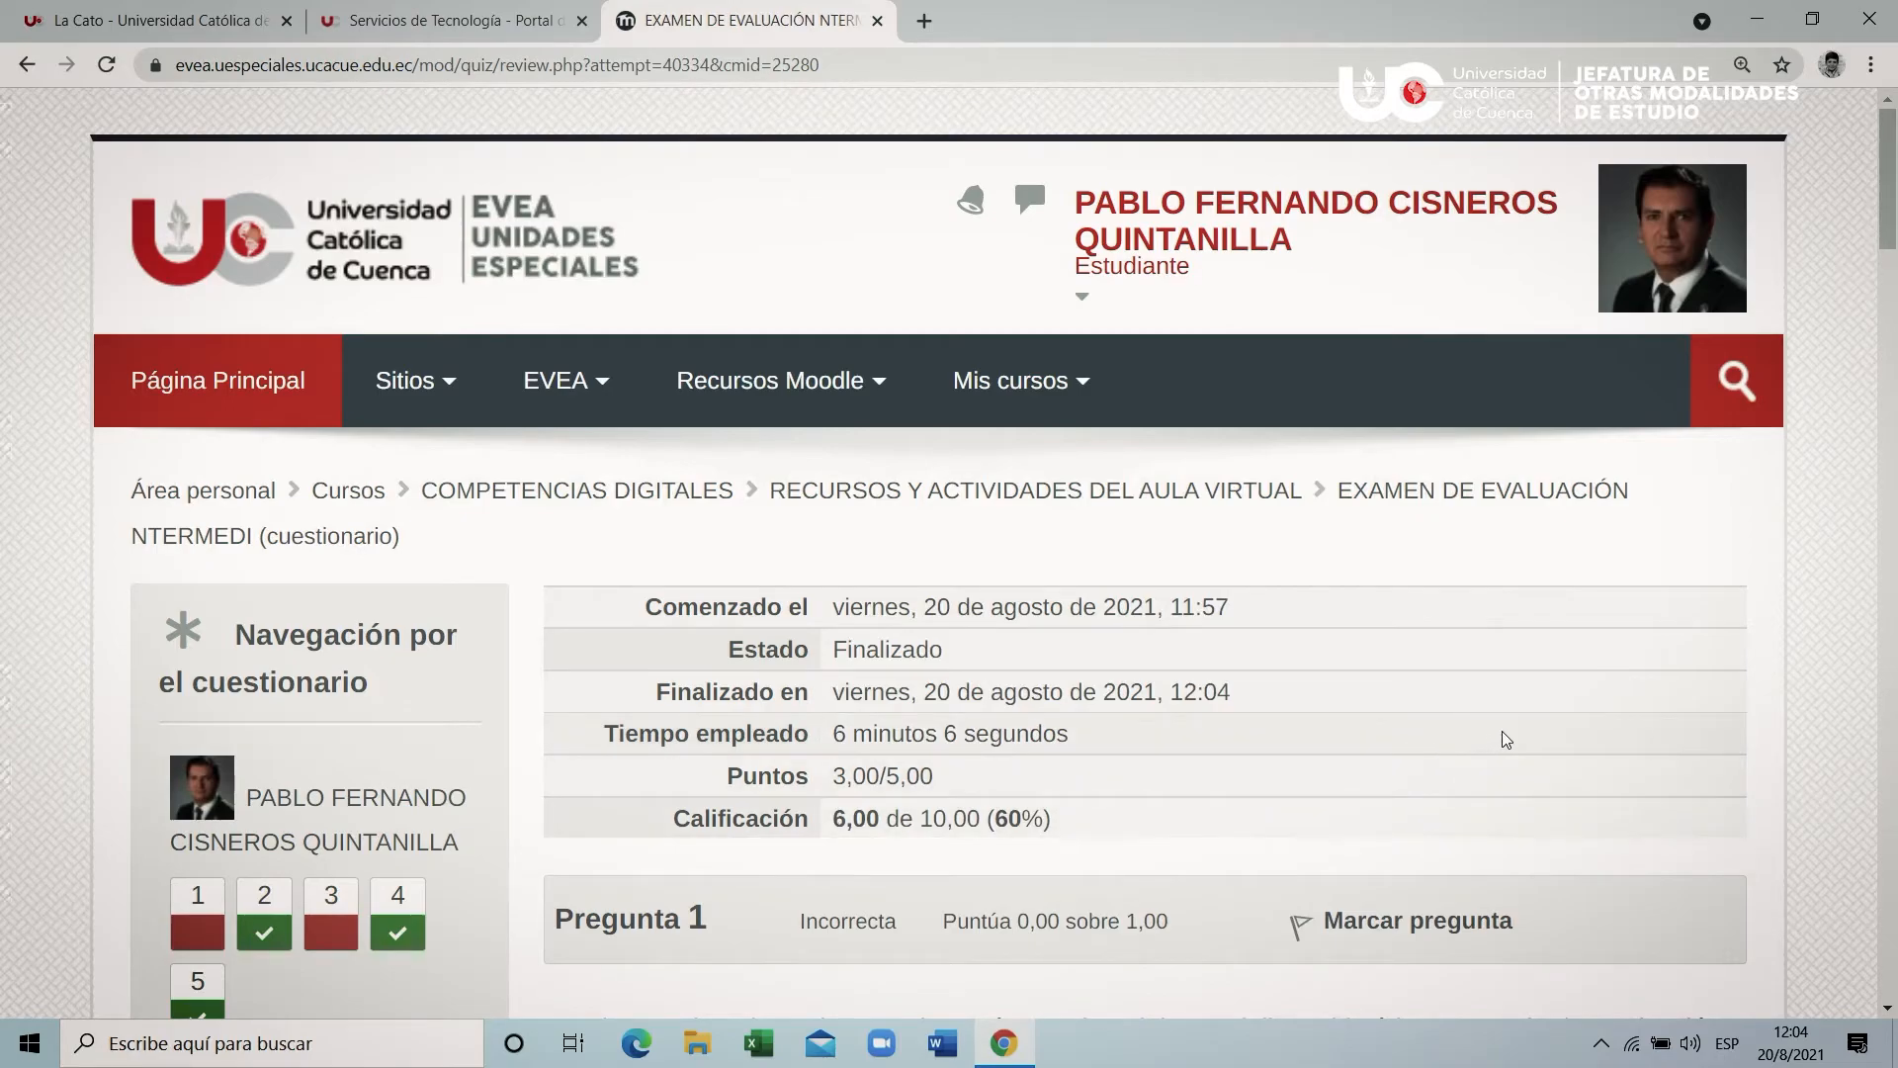
# Step: Review the submitted attempt's grade summary and the correct and incorrect marks of its questions, including questions 1 and 3
pyautogui.scroll(-1, 1504, 738)
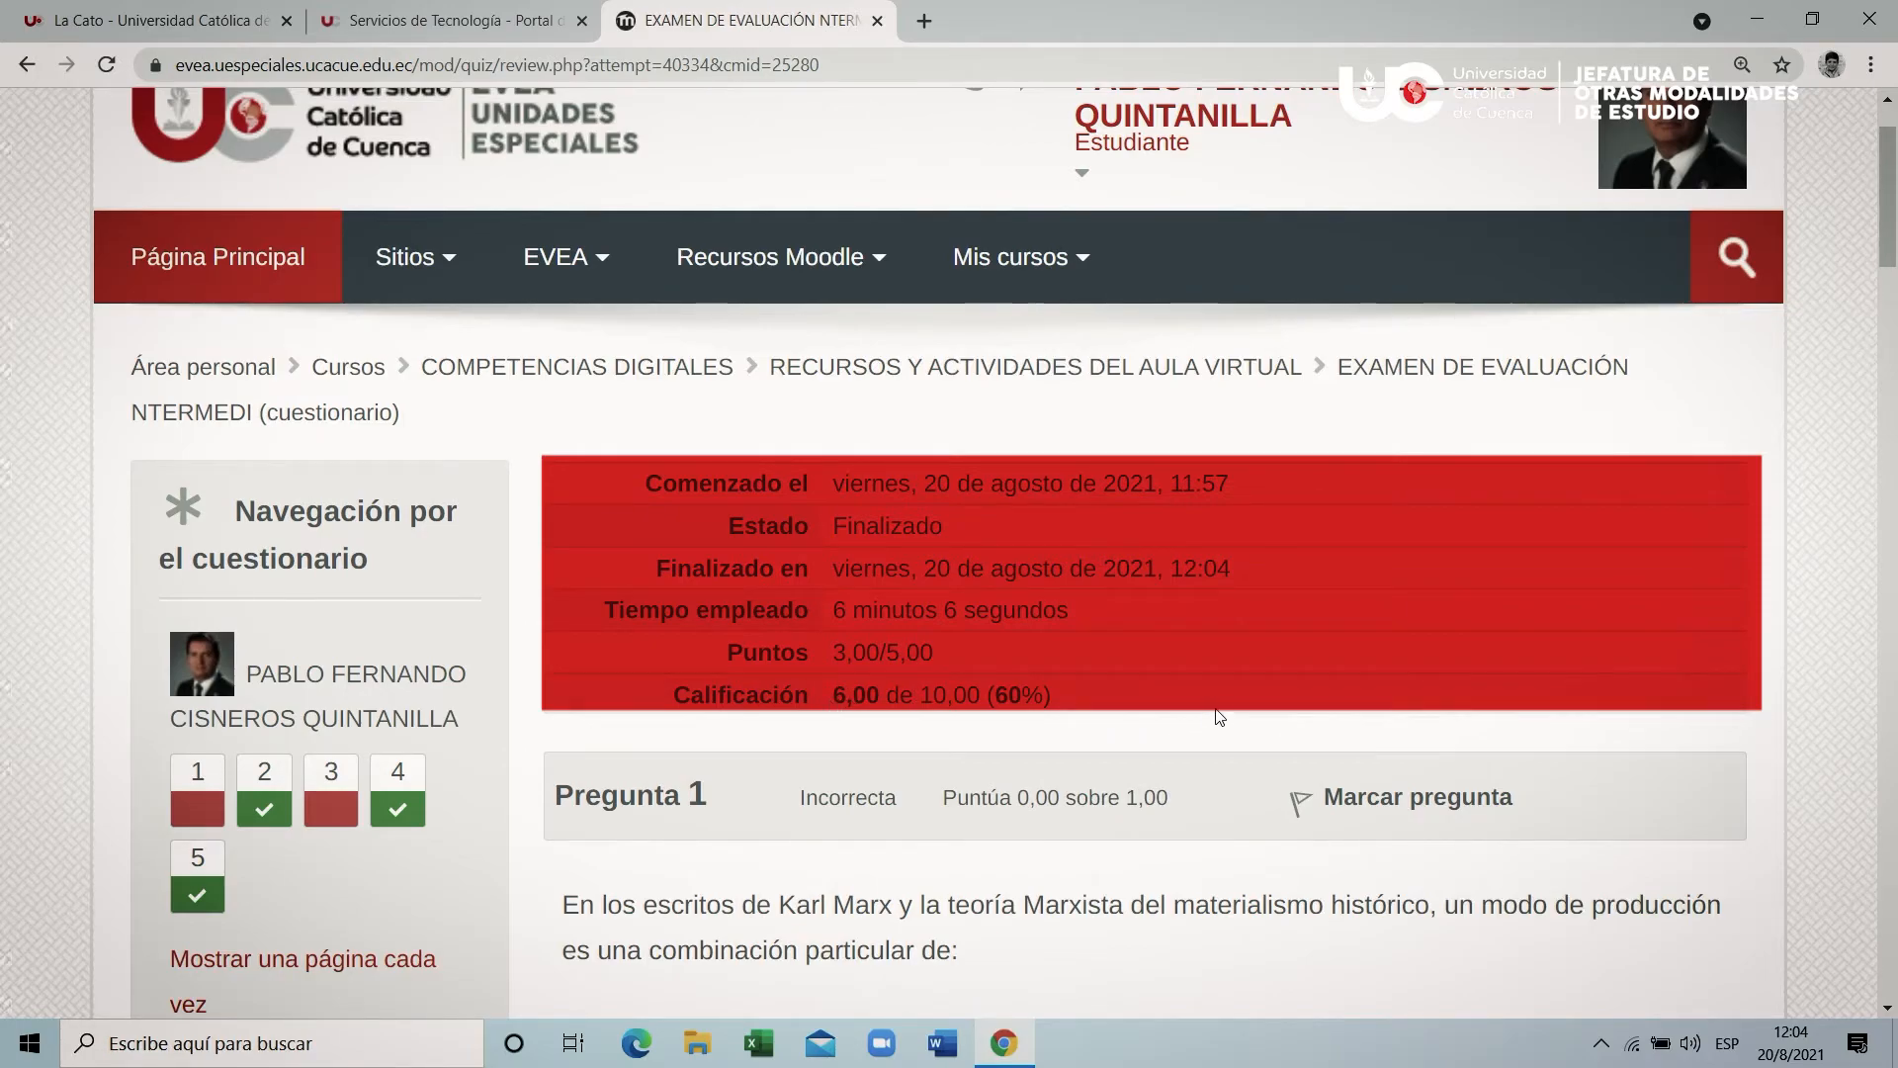
pyautogui.scroll(-1, 1095, 672)
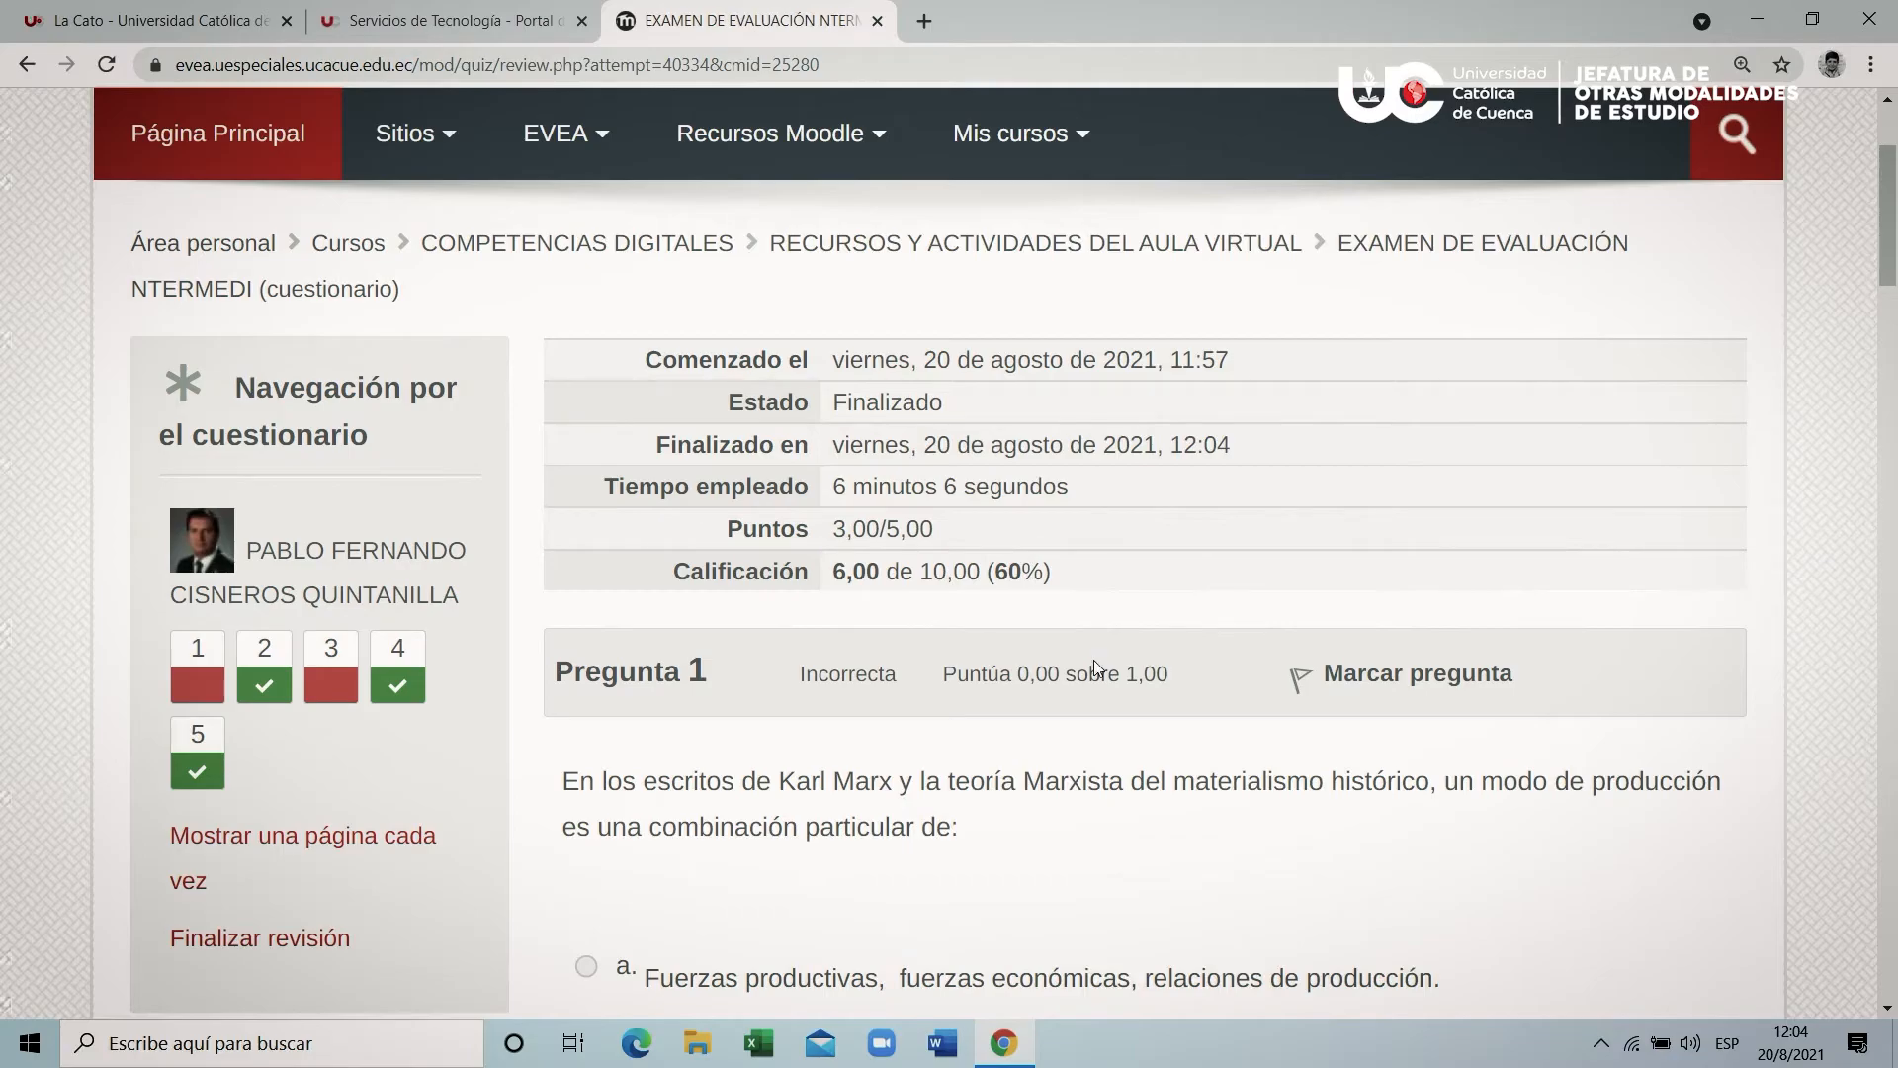
pyautogui.scroll(-3, 1090, 657)
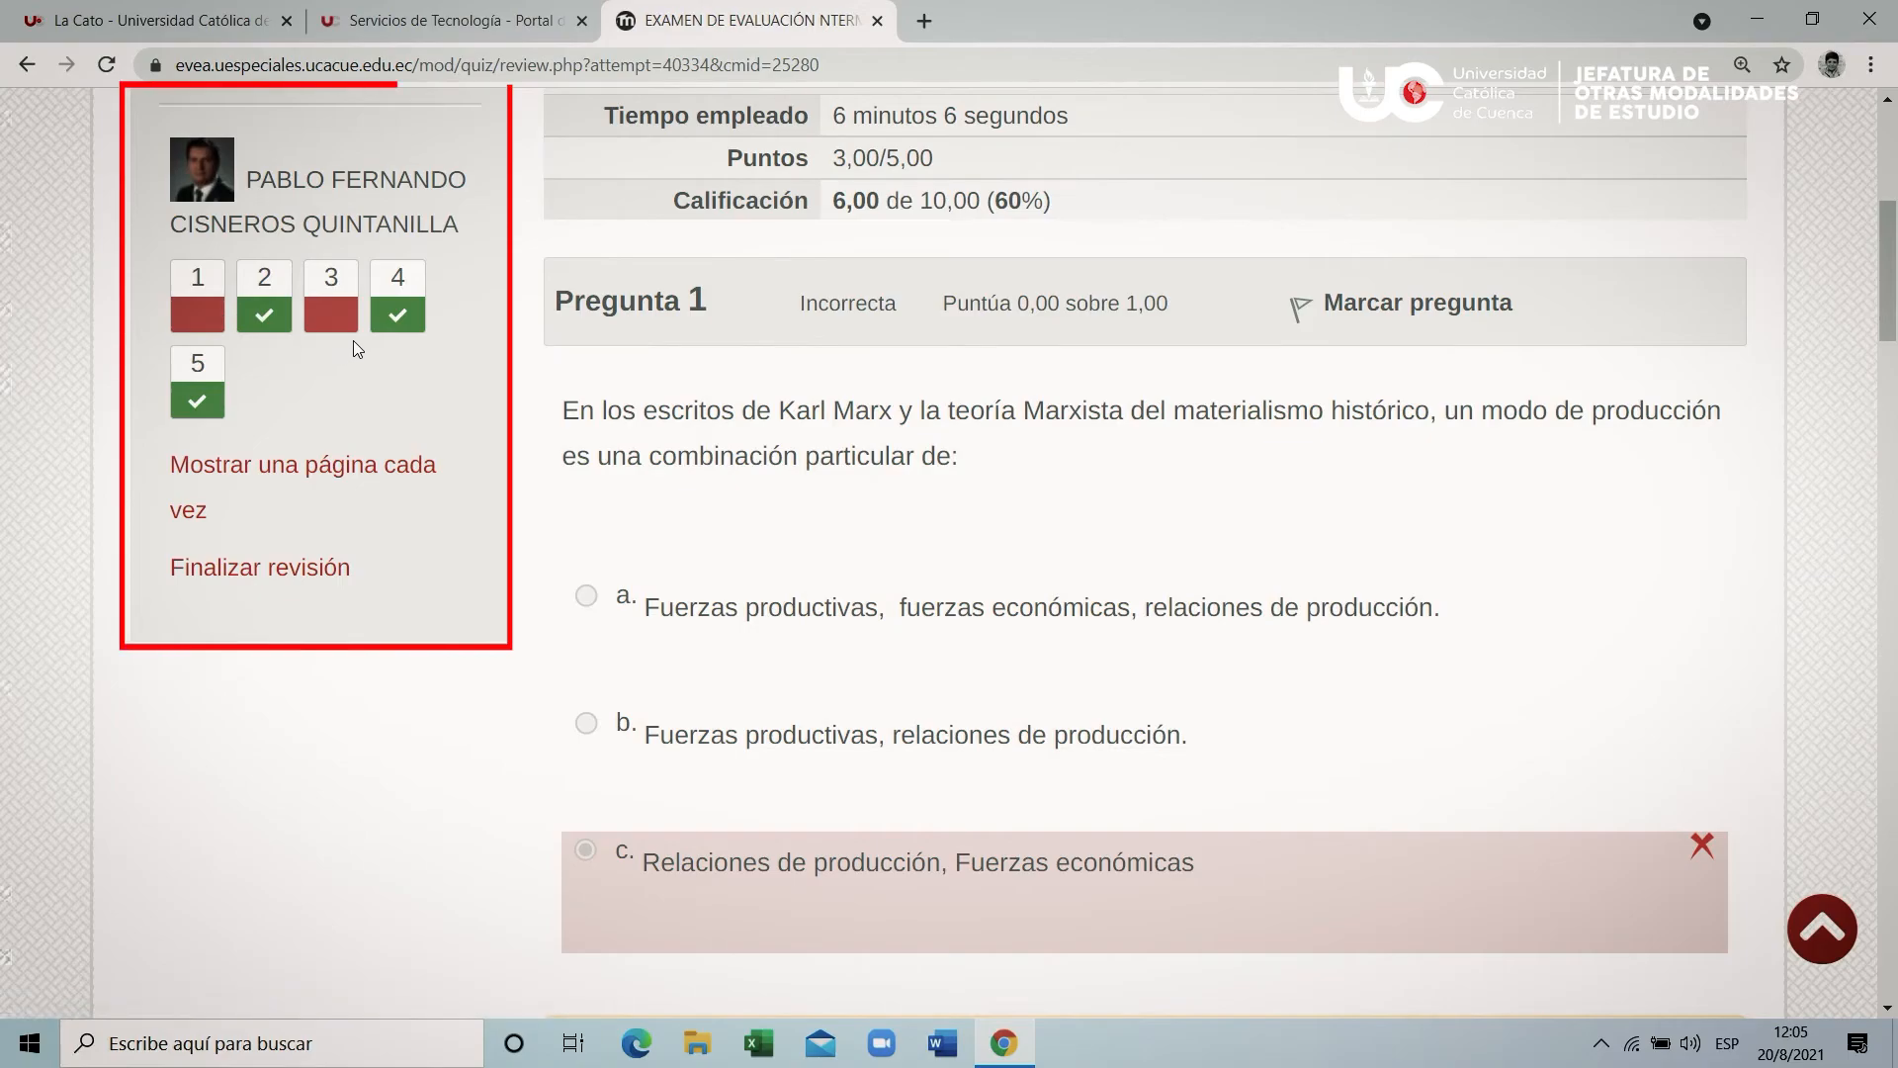
pyautogui.click(198, 315)
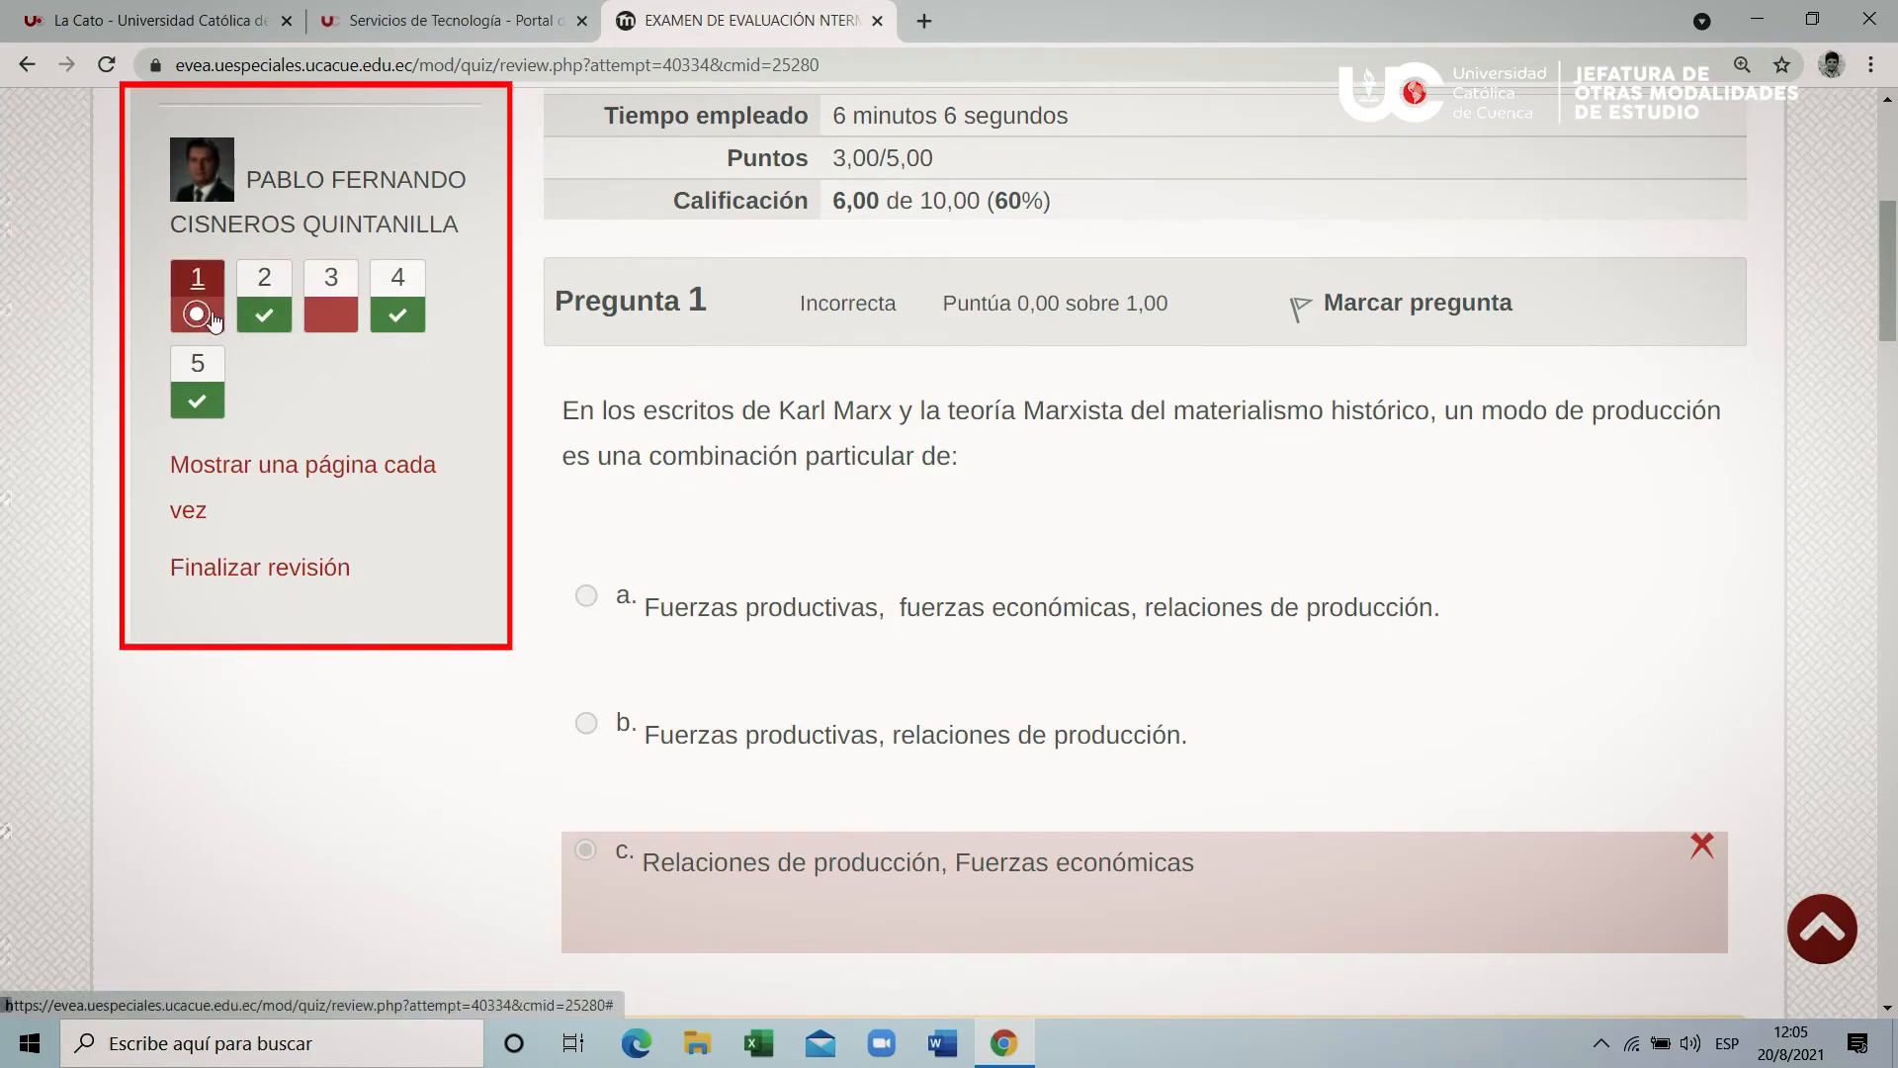
pyautogui.click(332, 316)
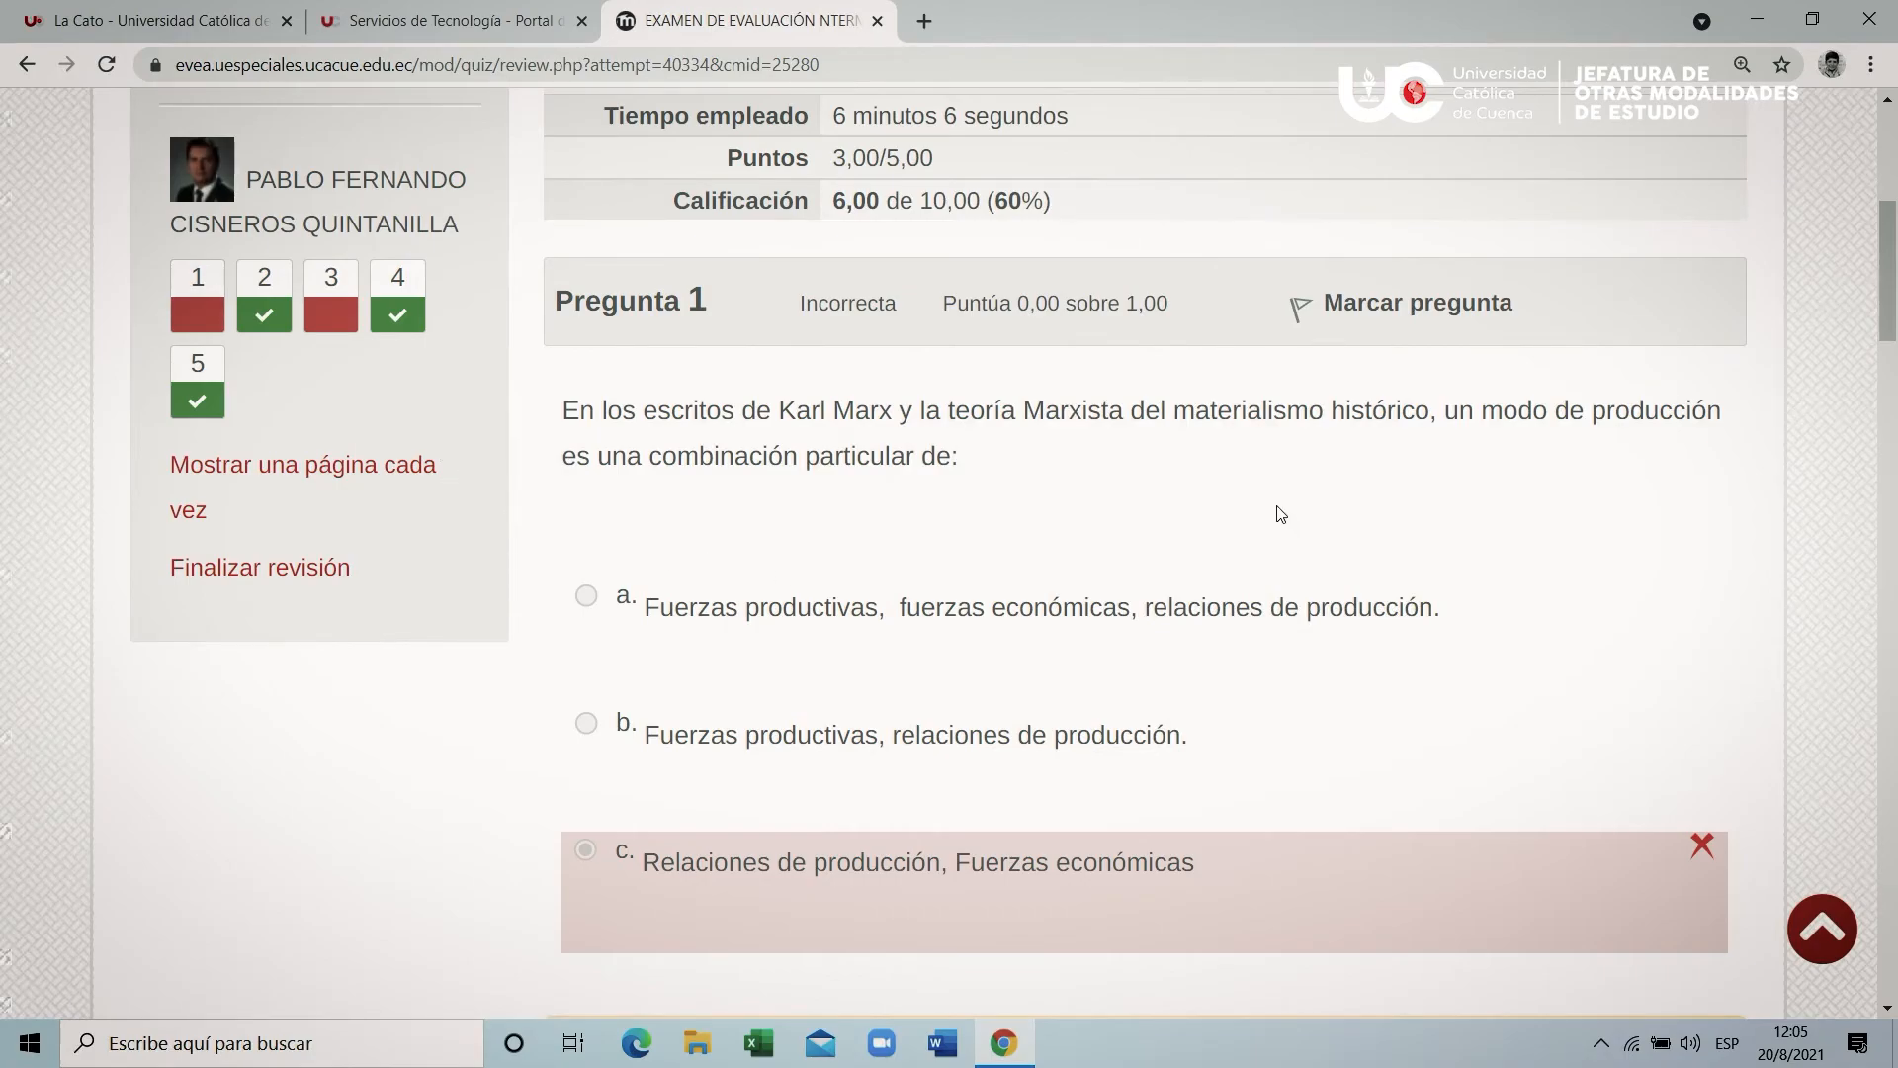
# Step: Read the feedback and correct answer for question 1, and go through the marked answers of the remaining questions up to question 5
pyautogui.scroll(-1, 1282, 514)
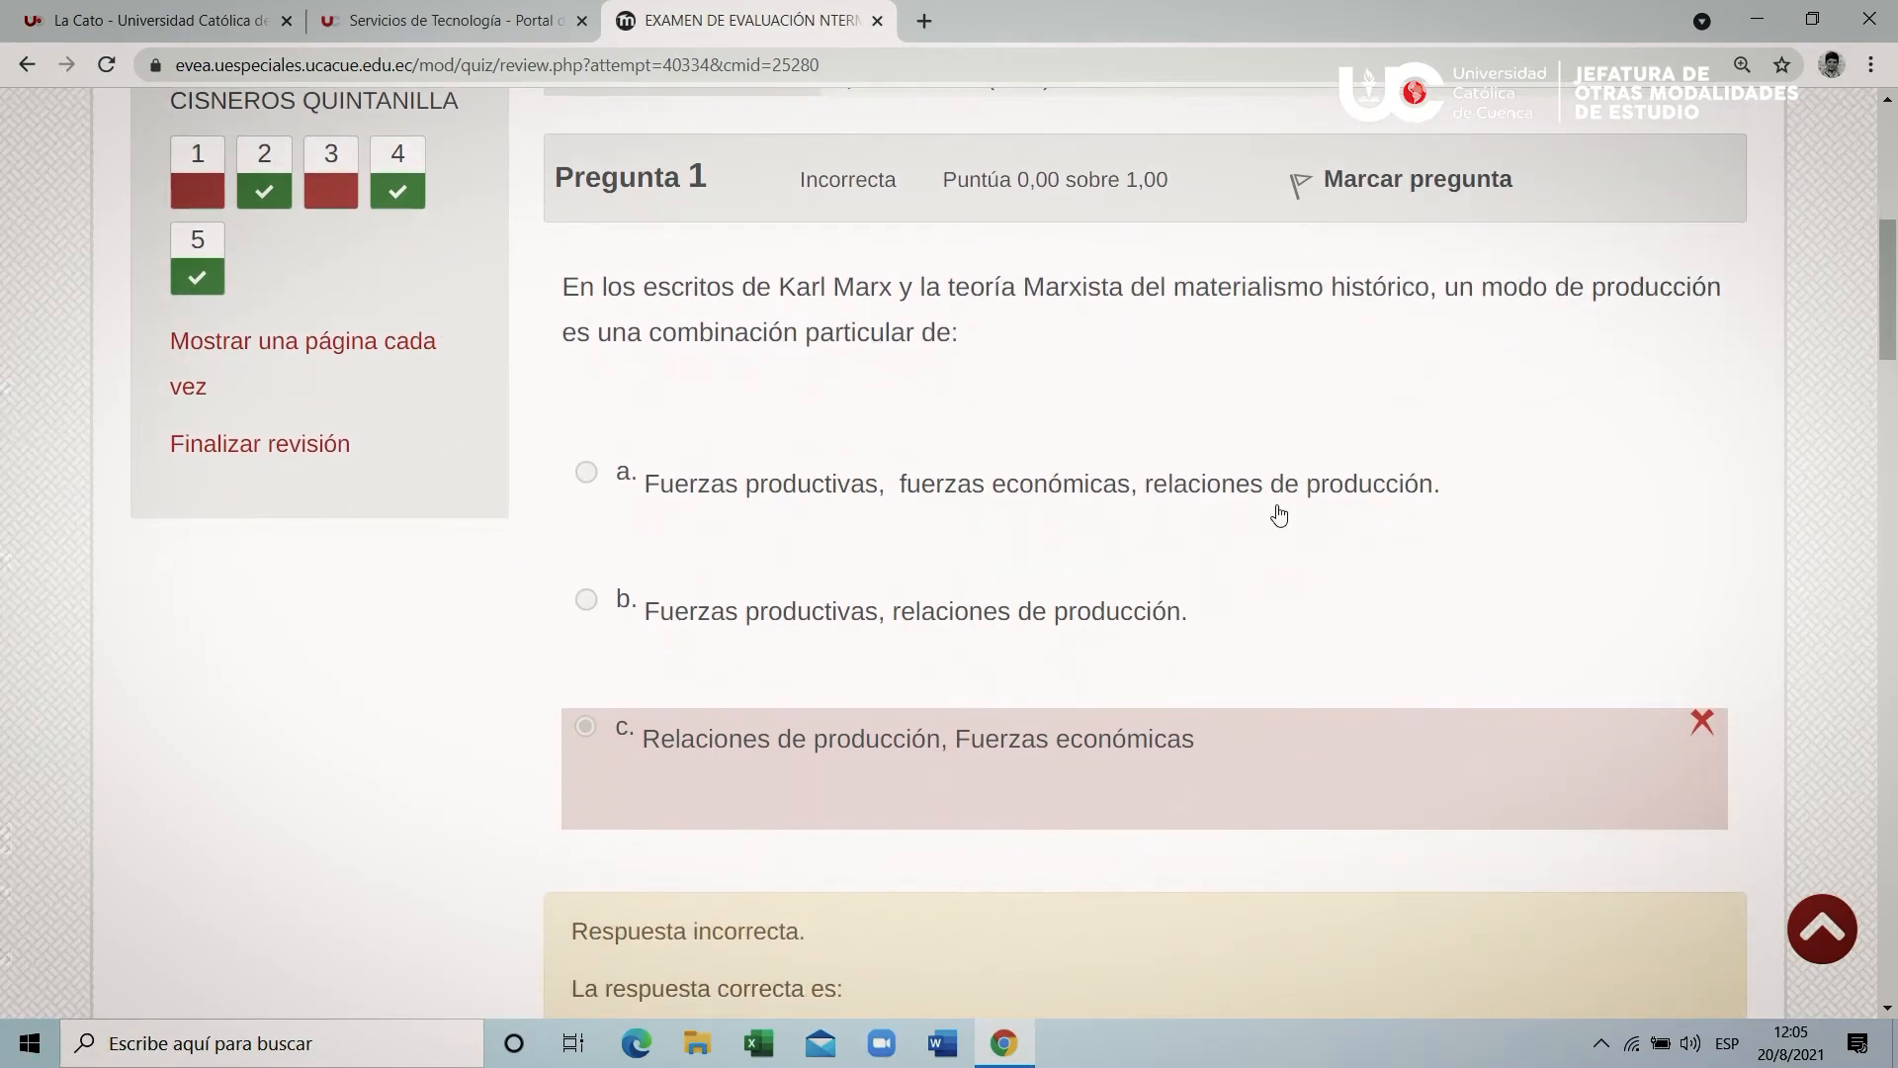
pyautogui.scroll(-1, 1279, 515)
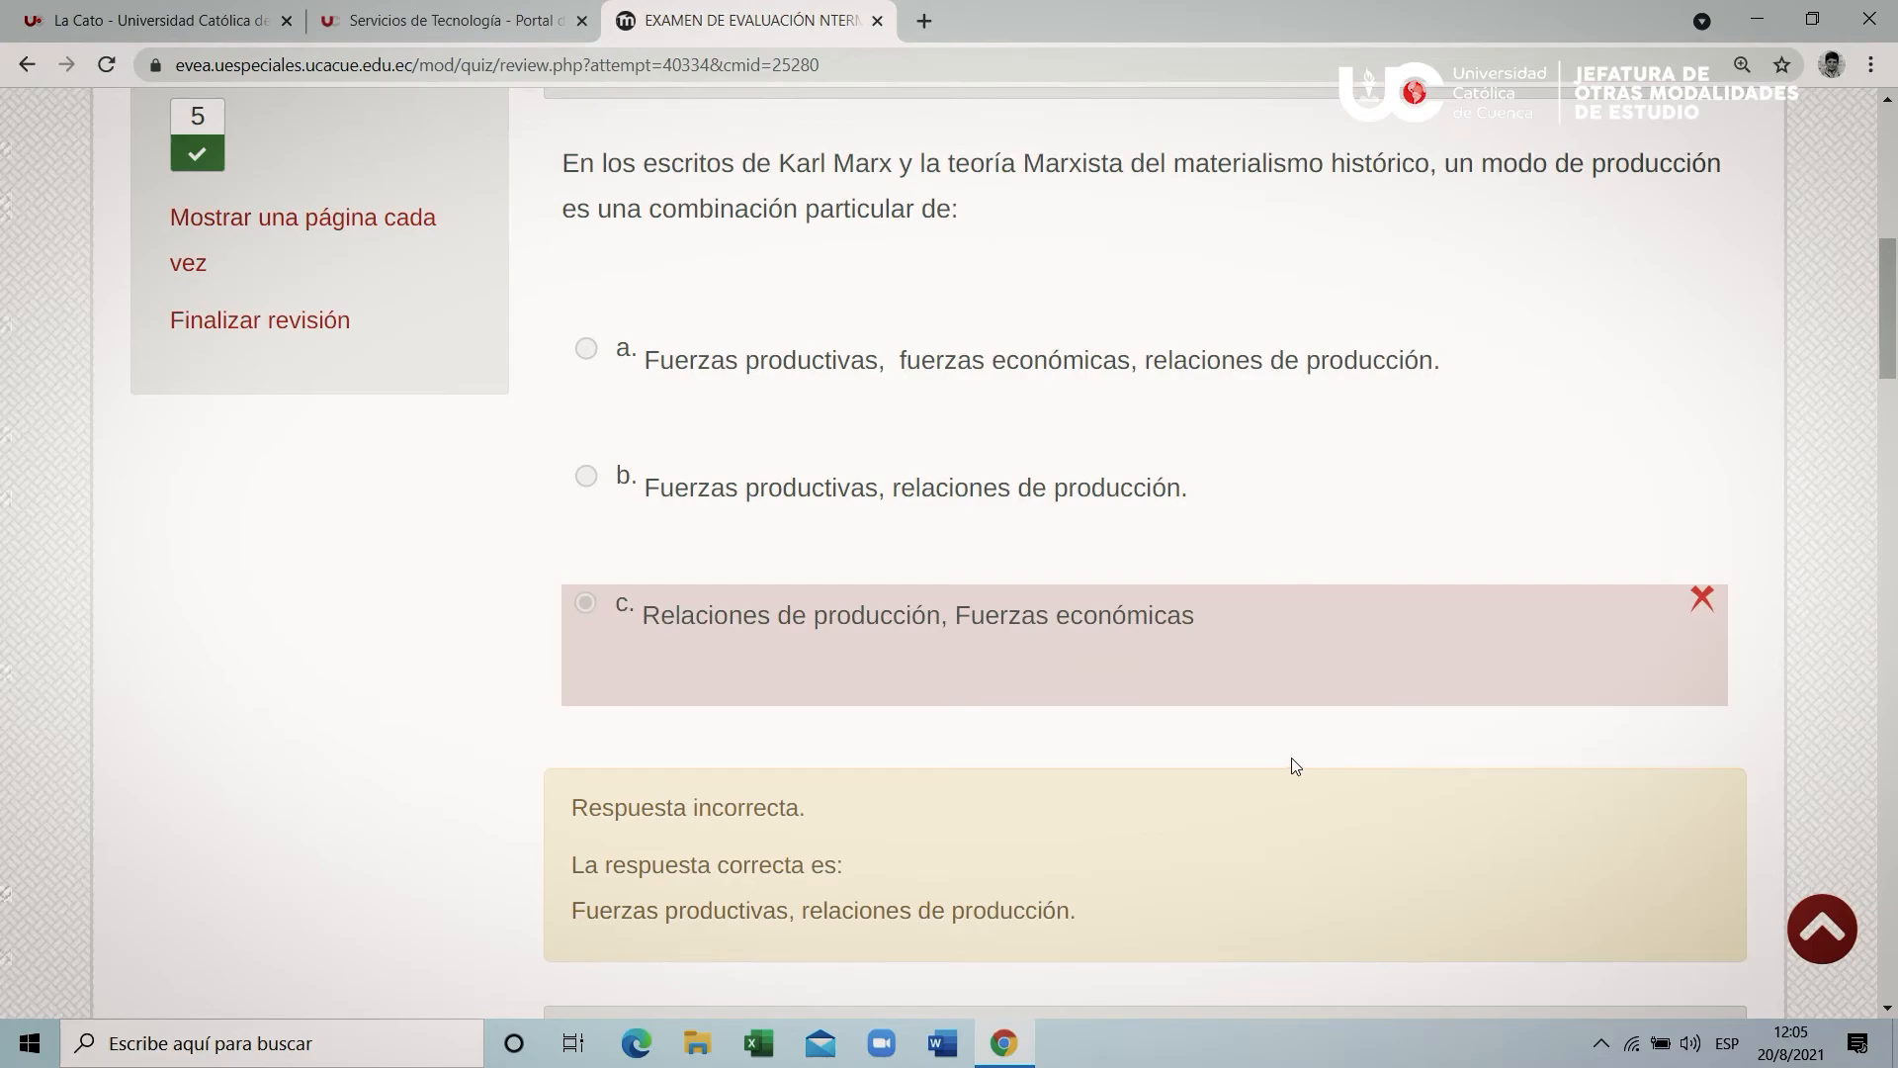
pyautogui.scroll(-1, 1296, 767)
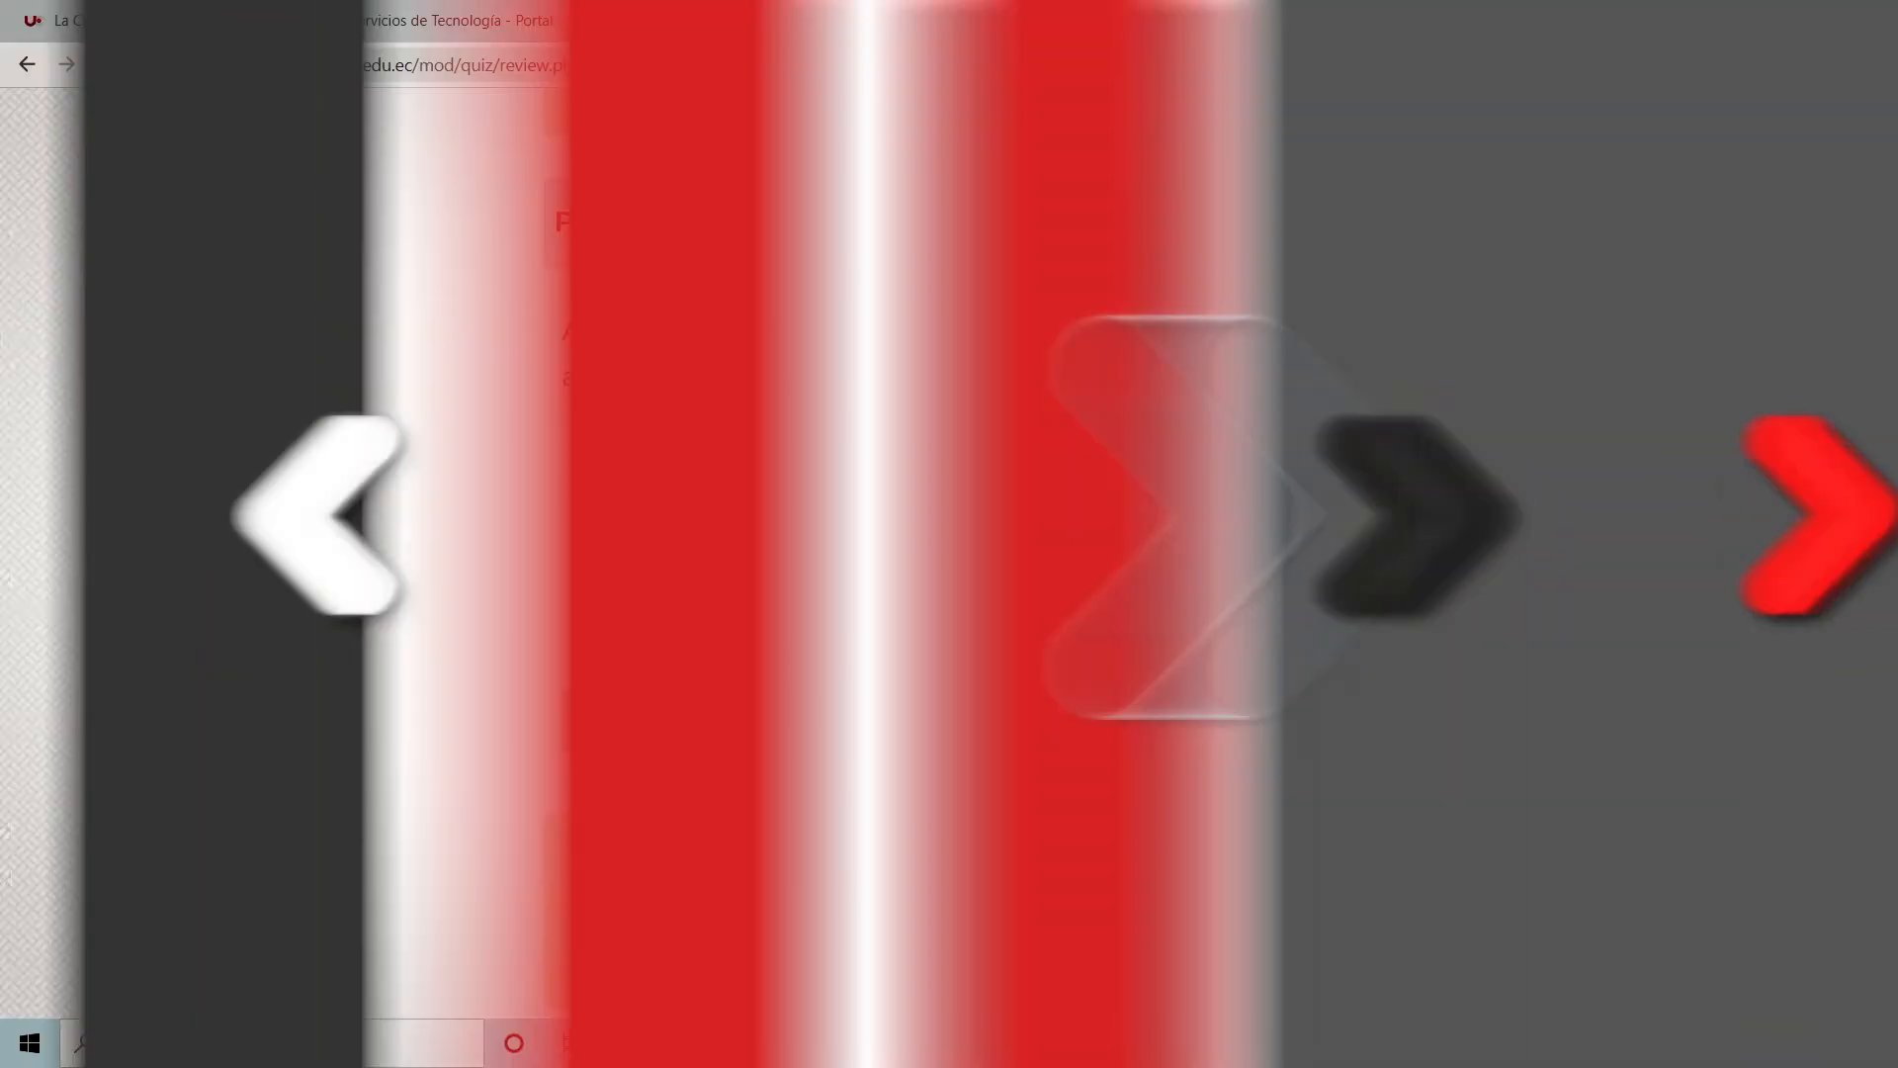
pyautogui.scroll(-4, 1440, 712)
pyautogui.scroll(-7, 1406, 682)
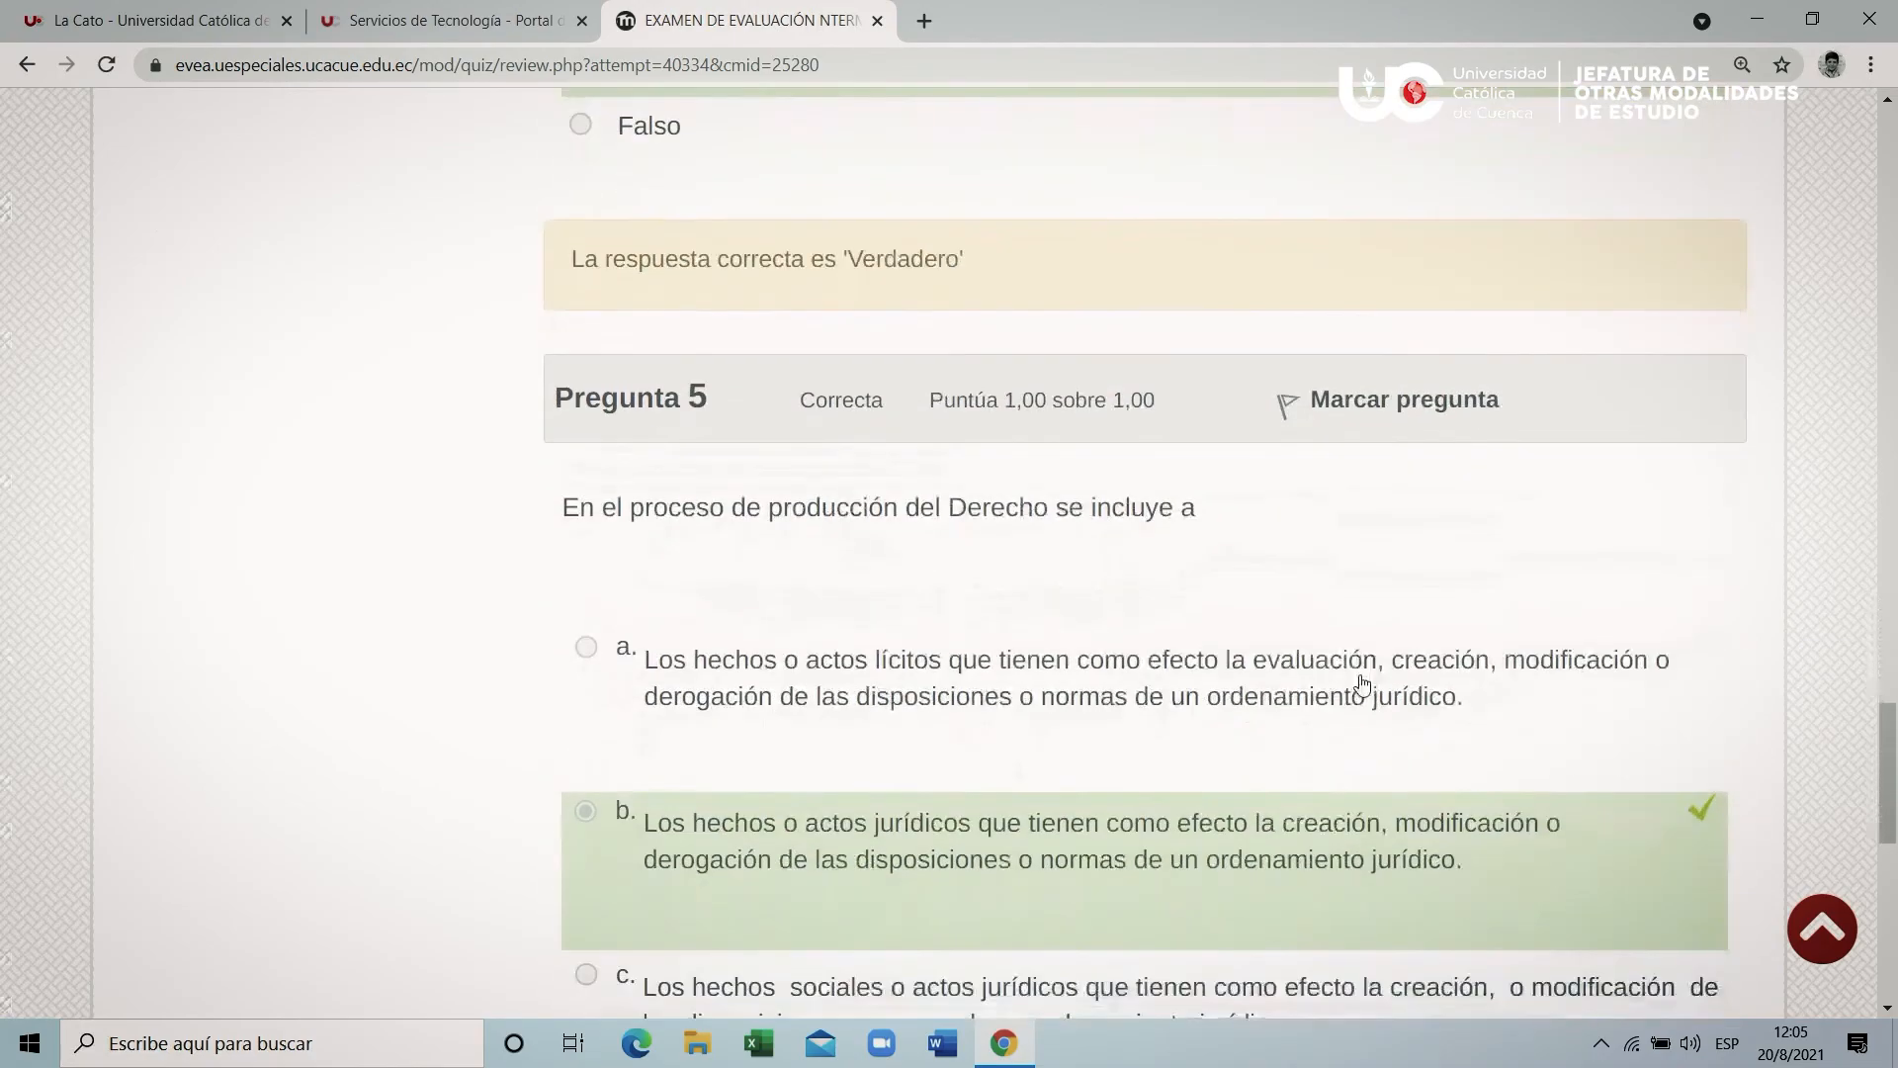
# Step: Finish the attempt review and check the summary of previous attempts, the highest grade and the retry option on the quiz page
pyautogui.scroll(-10, 1362, 682)
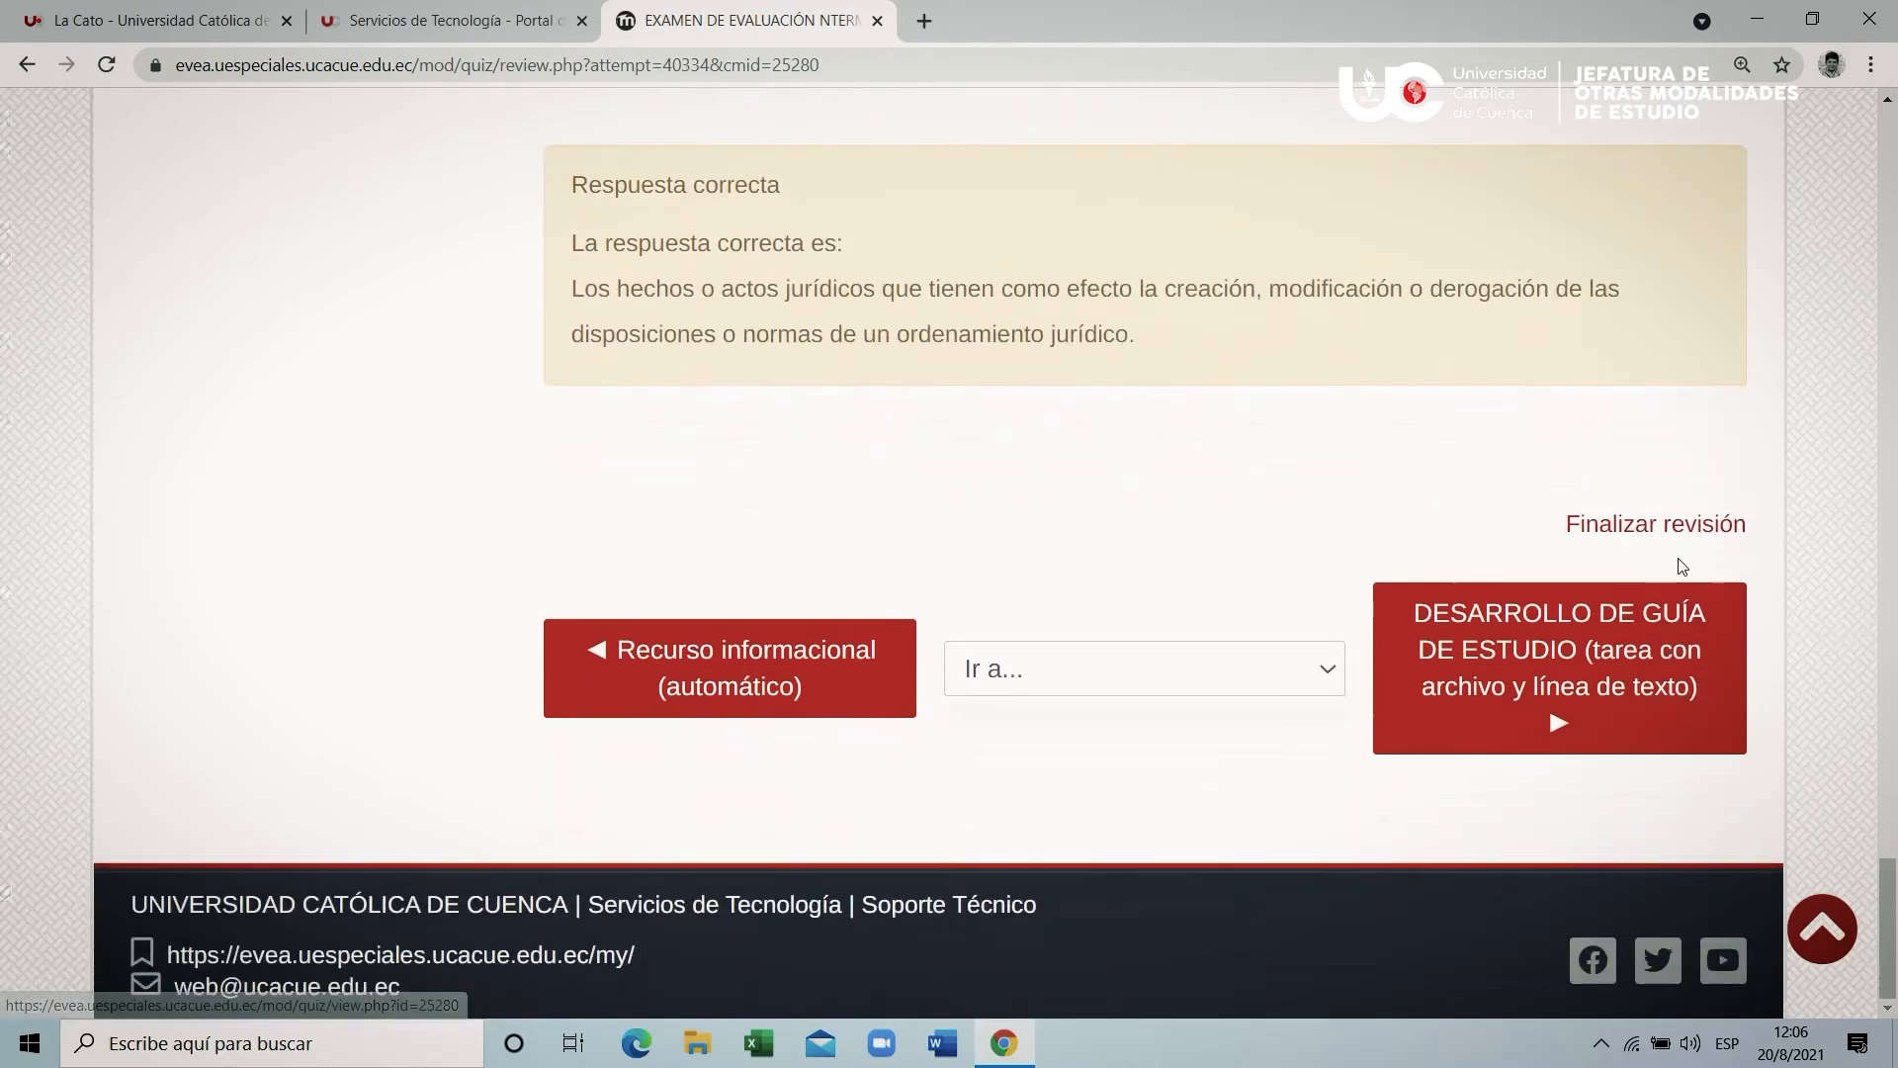
pyautogui.click(1679, 534)
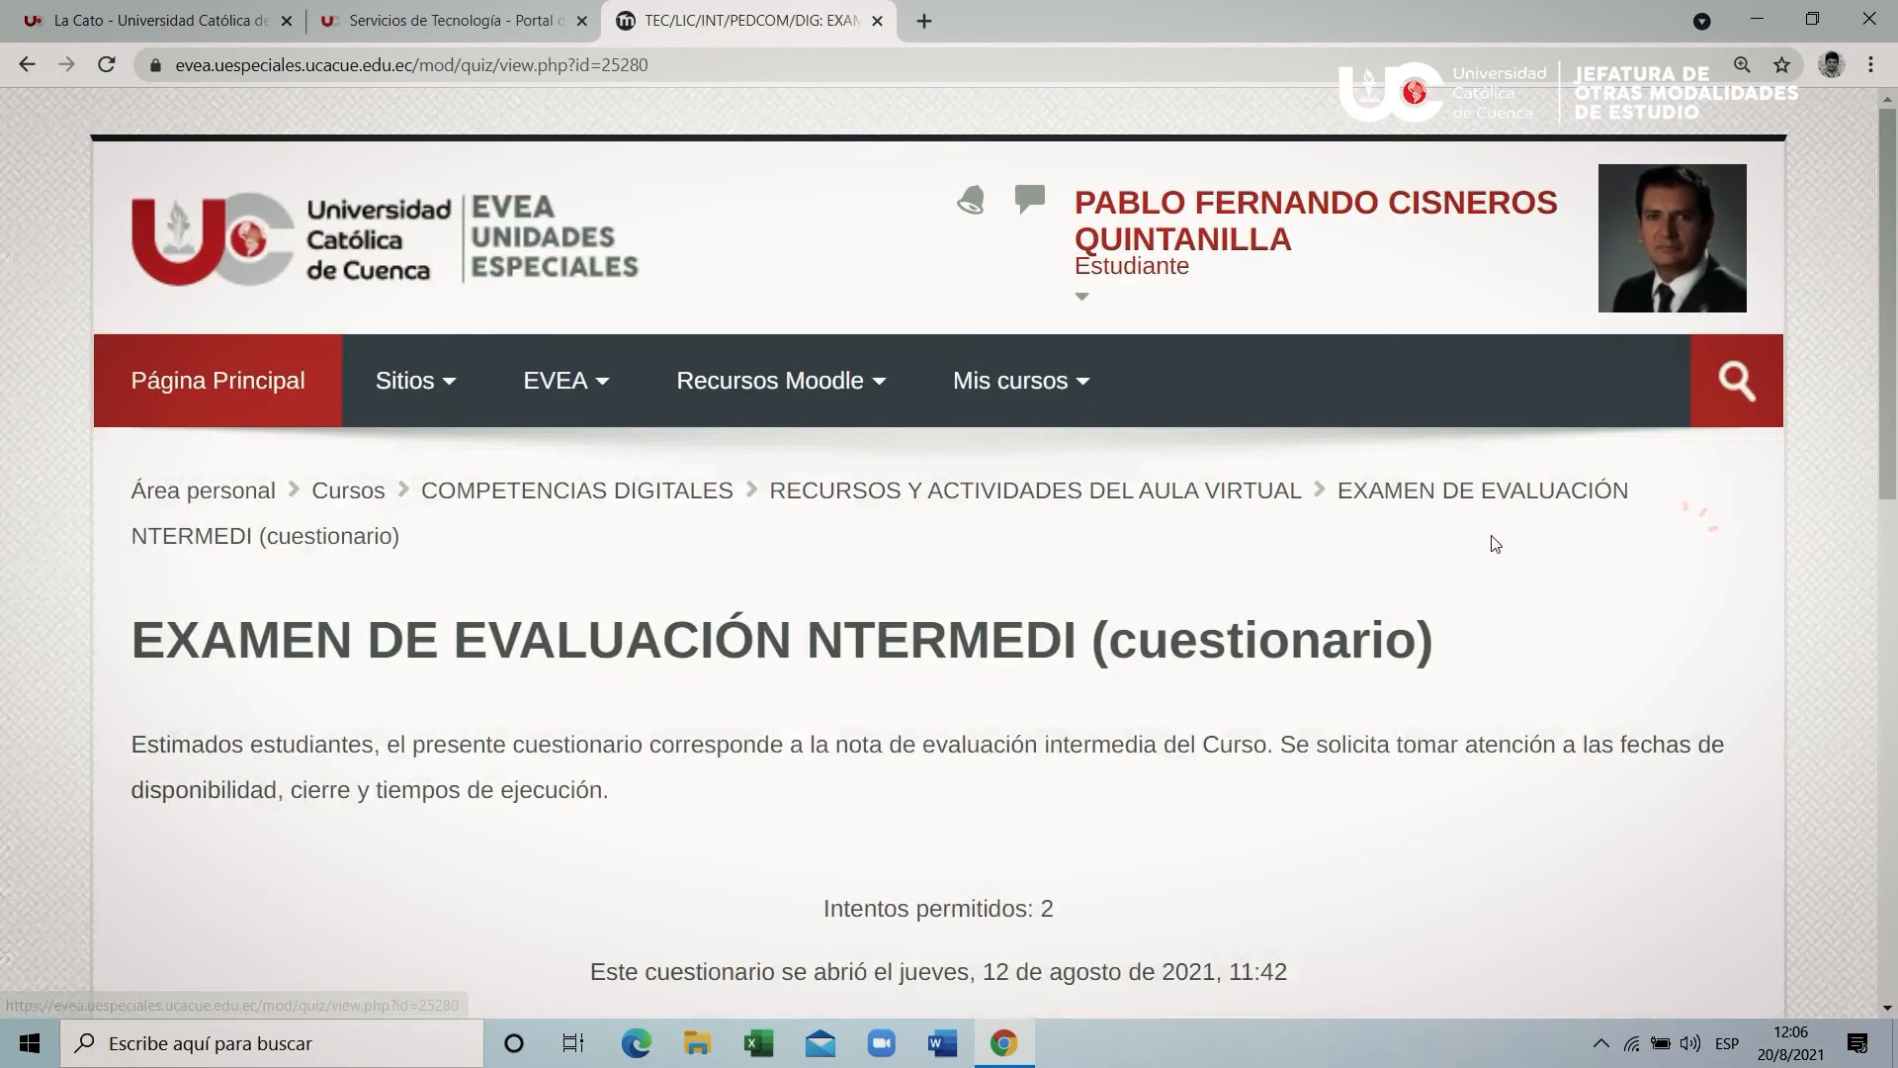
pyautogui.scroll(-8, 1443, 588)
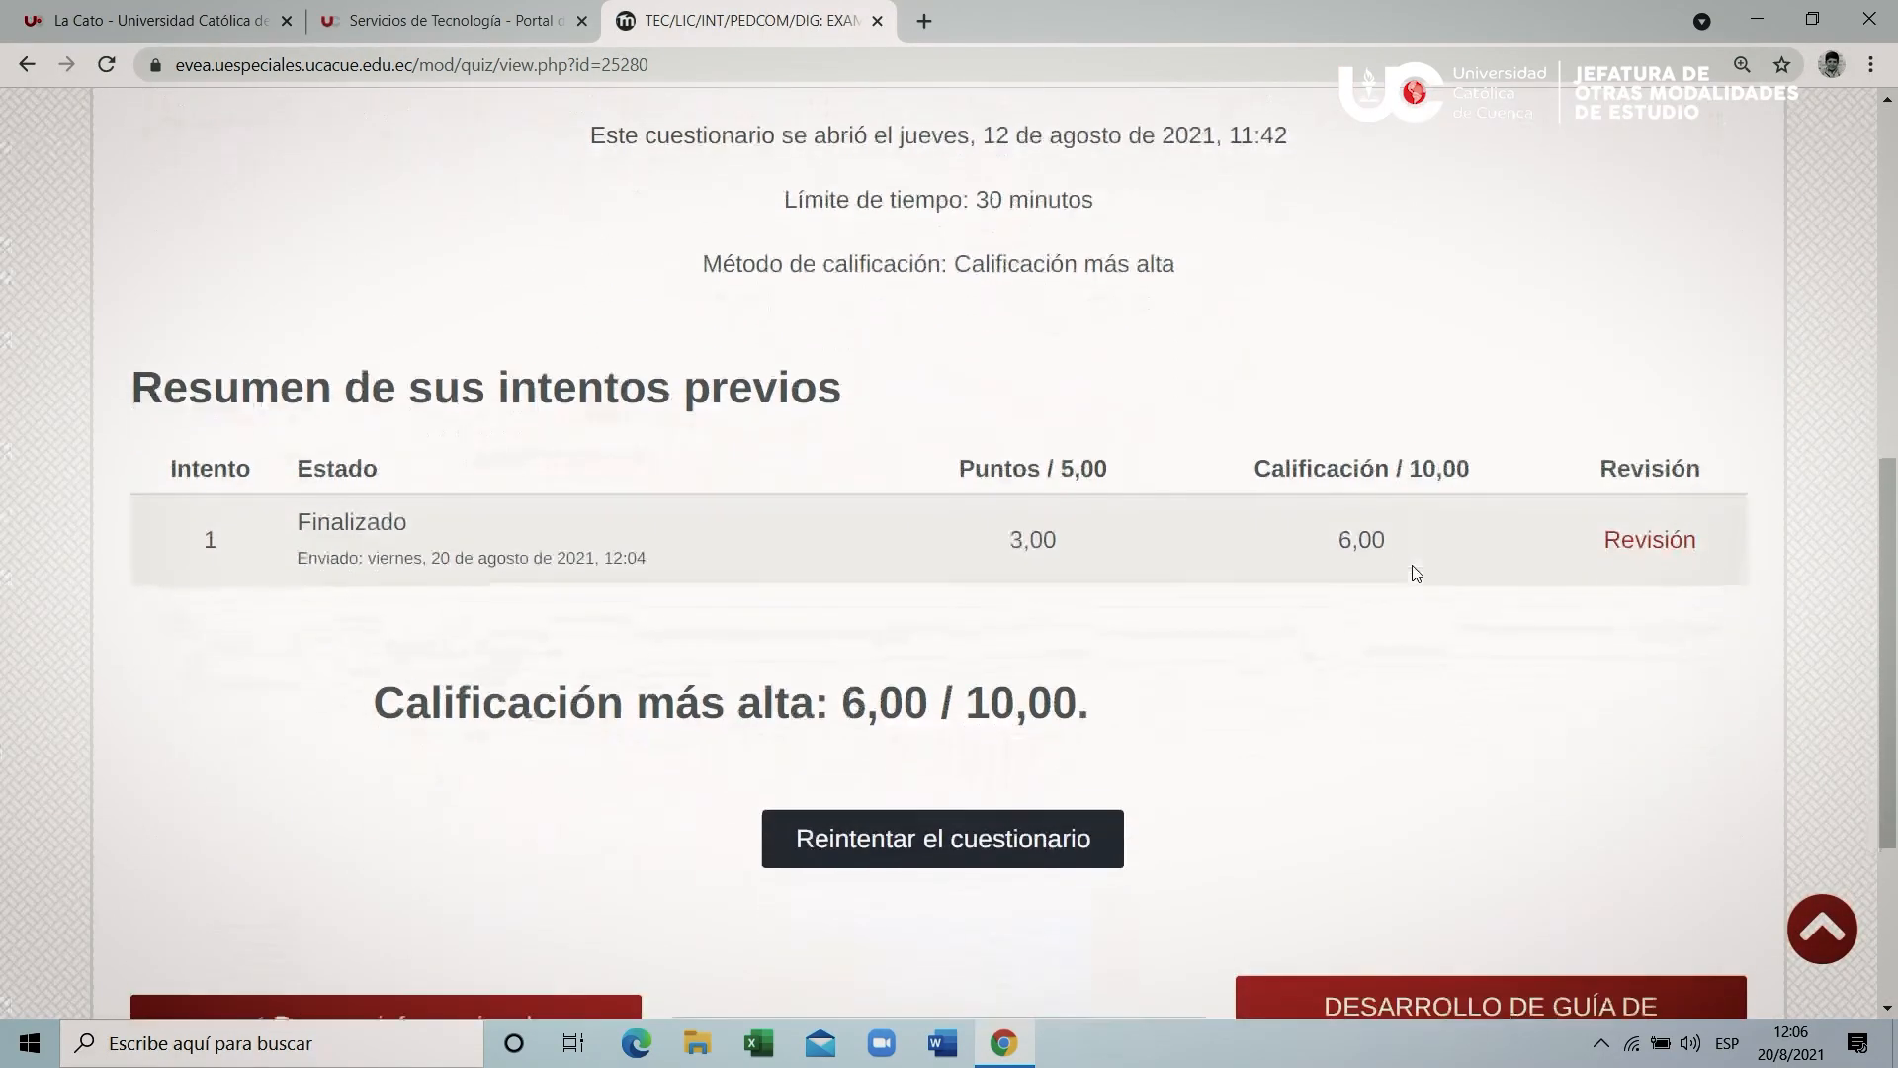
pyautogui.scroll(-2, 1416, 574)
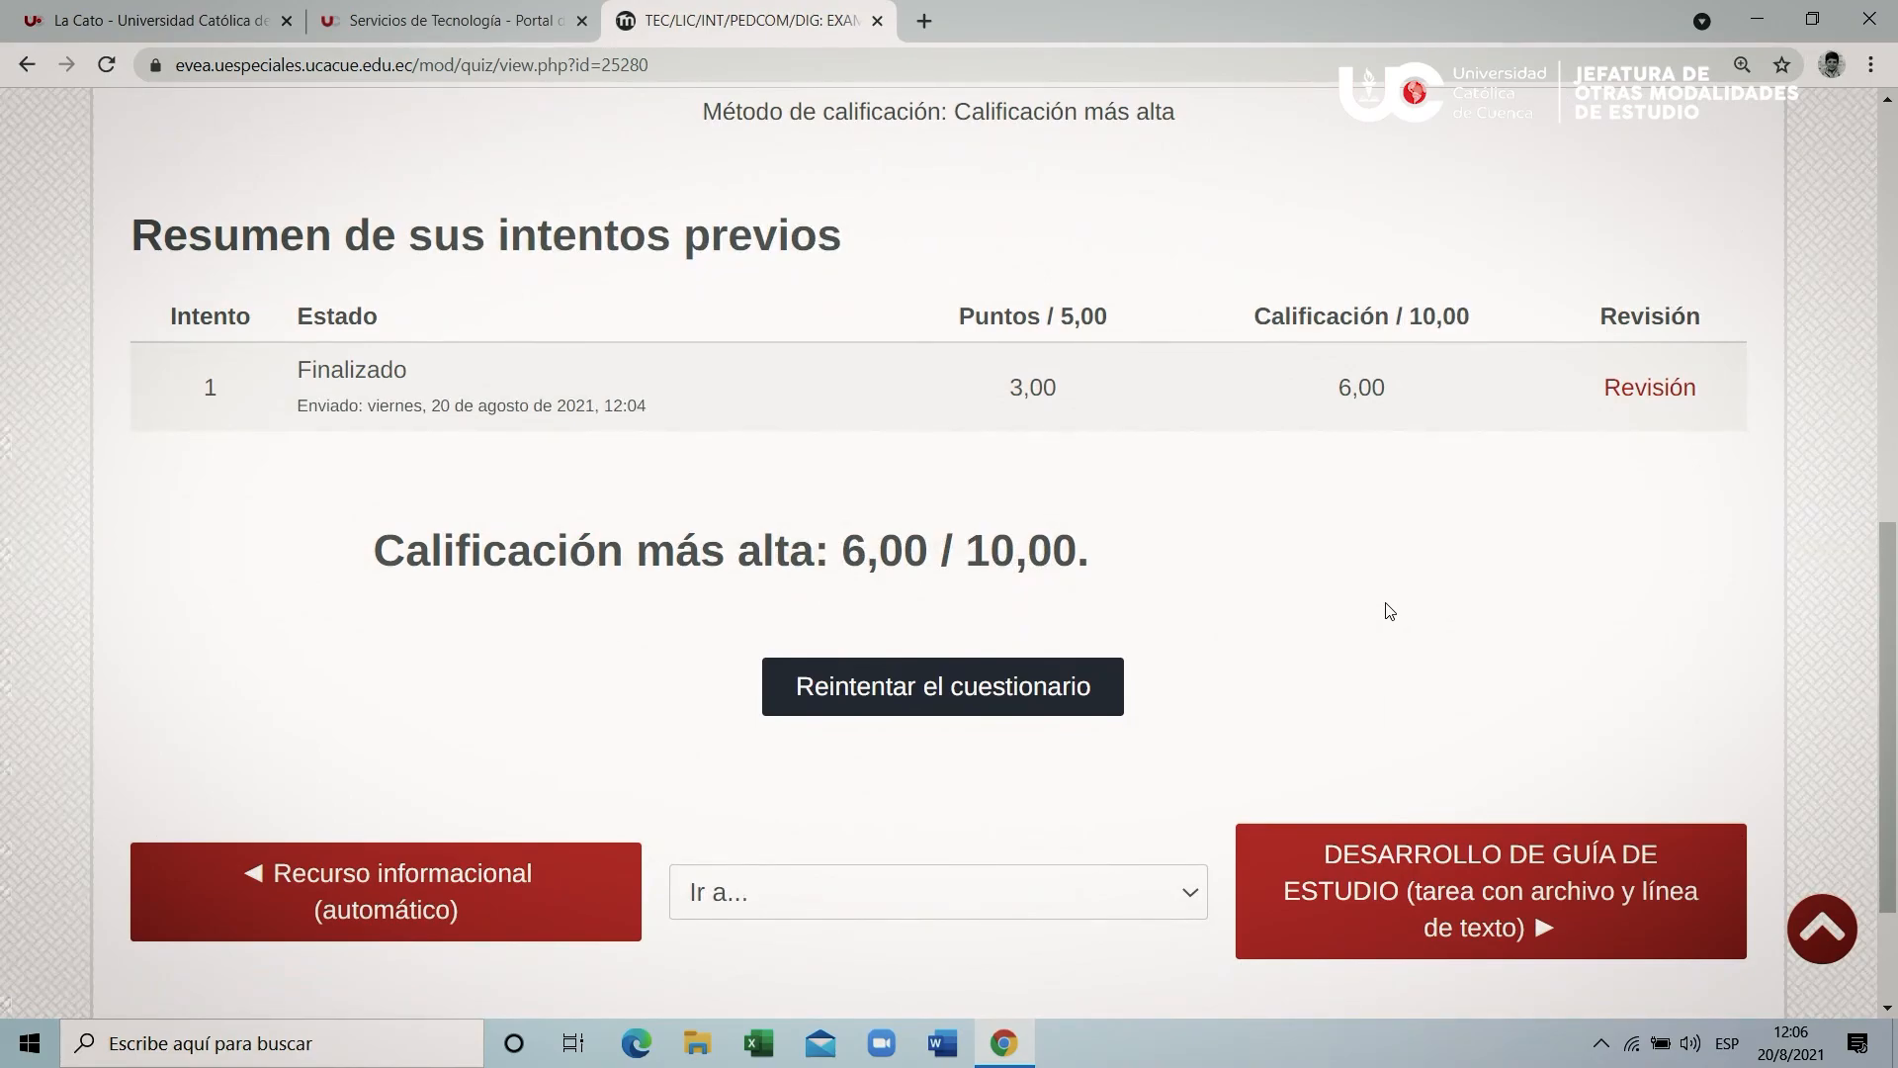